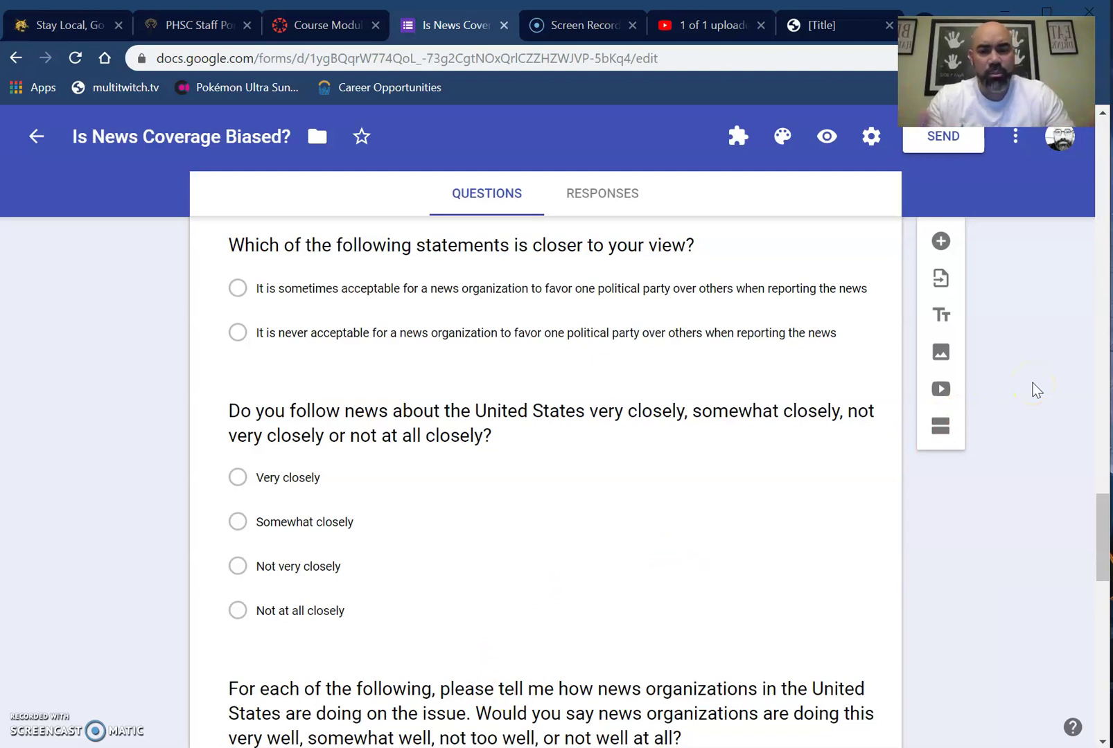
scroll(589, 255, up, 1)
Step: Review the Pew PDF's retirement, enrollment and employment questions, then return to the news bias form
click(820, 24)
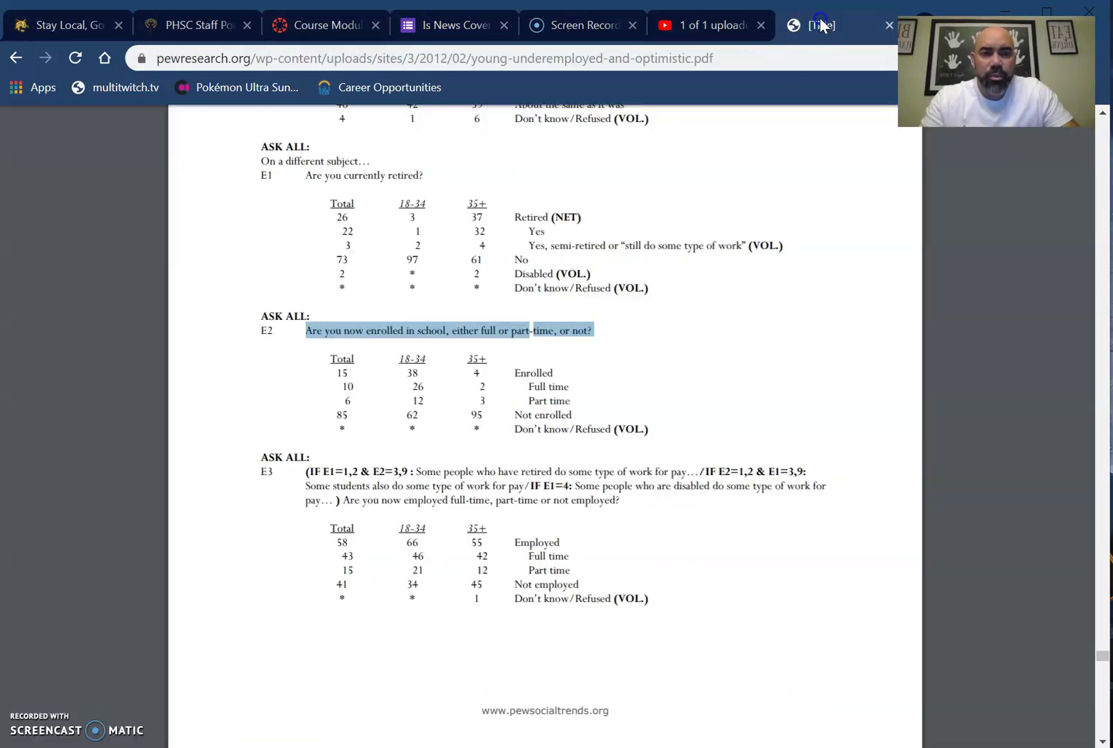
click(644, 391)
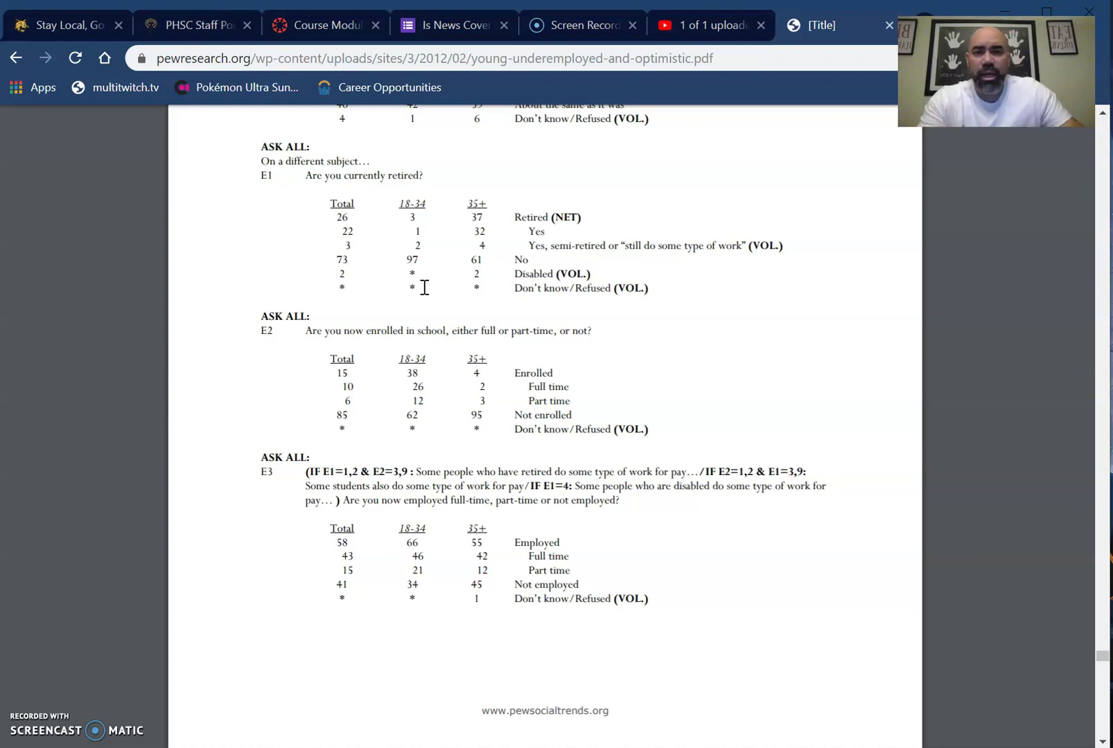
click(360, 157)
click(456, 26)
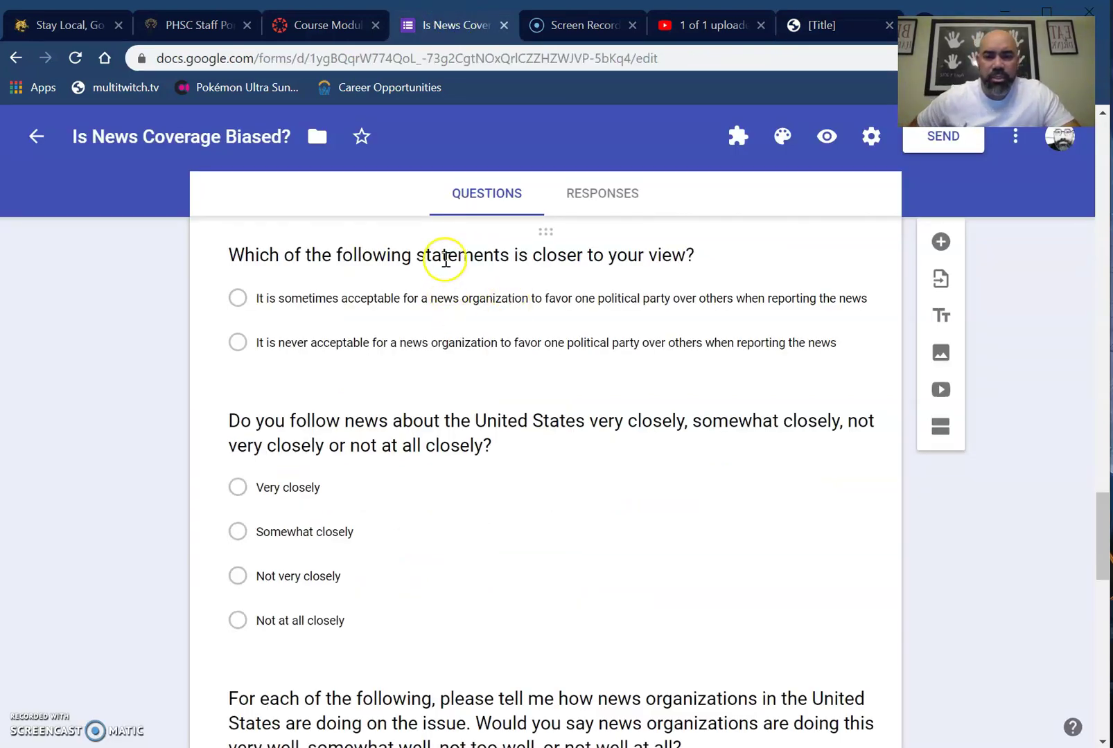
Step: Bring the Pew Research PDF back on screen at its school enrollment question
click(836, 26)
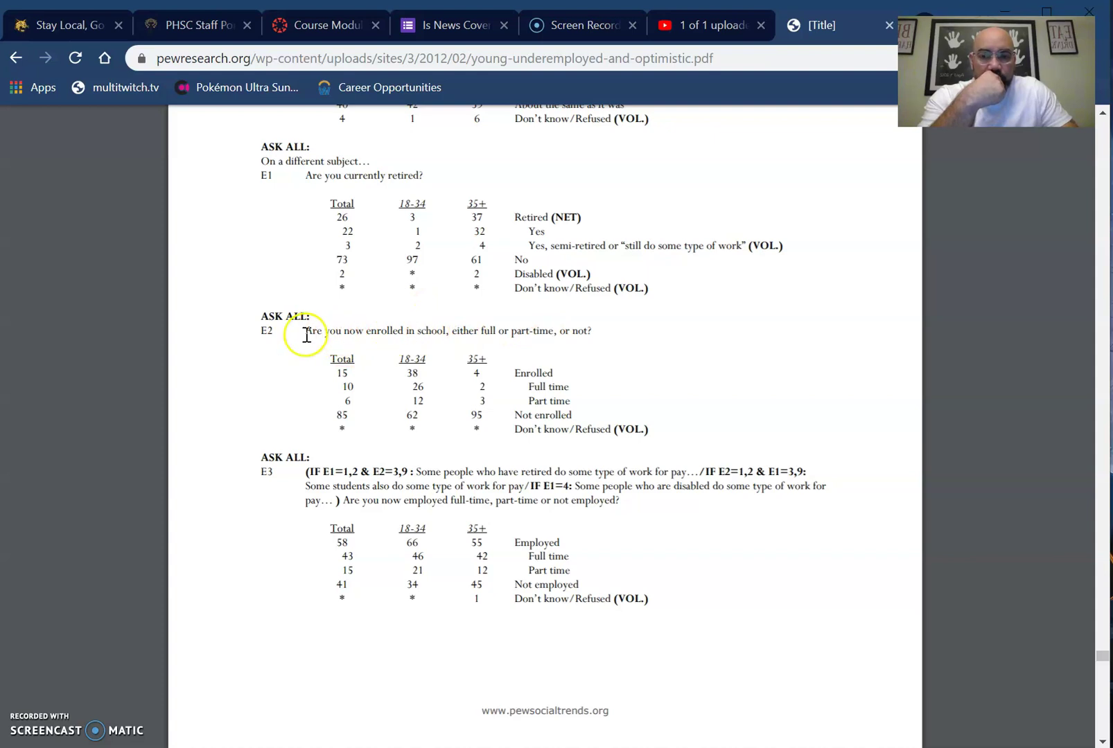
Step: Select the E2 school enrollment question text in the Pew PDF and return to the form
drag(306, 330, 620, 332)
key(ctrl+c)
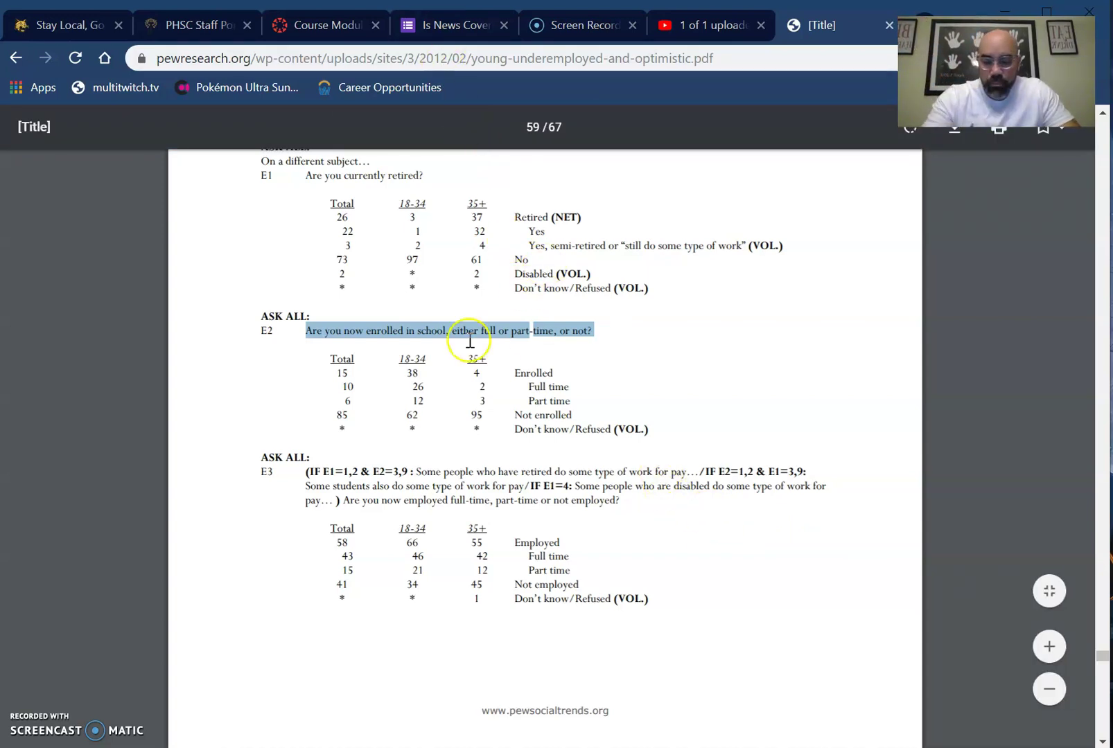
click(455, 27)
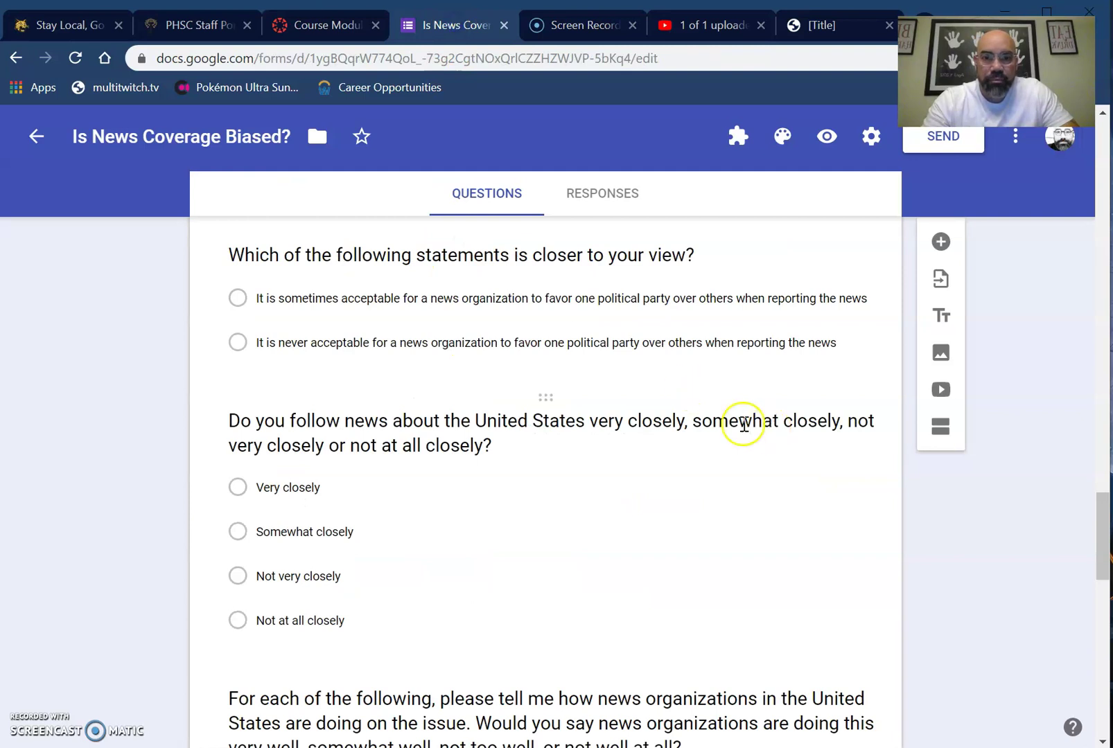
mouse_move(477, 275)
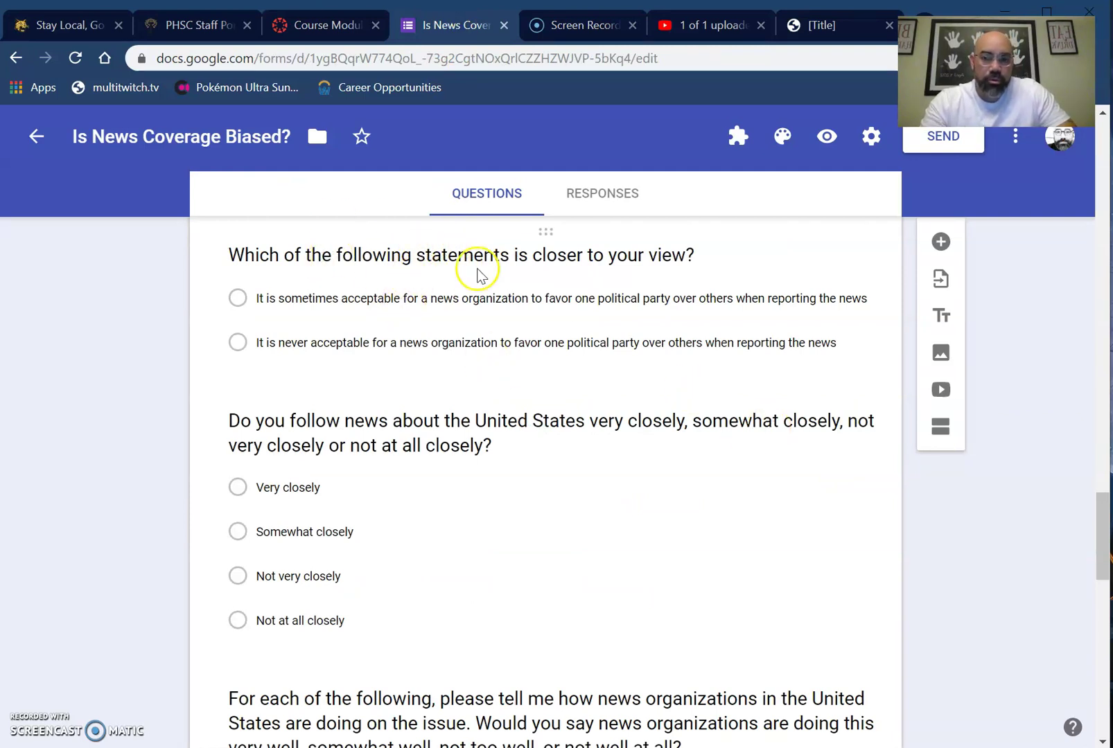
Step: Paste 'Are you now enrolled in school, either full or part-time or not?' as the first question title
click(504, 261)
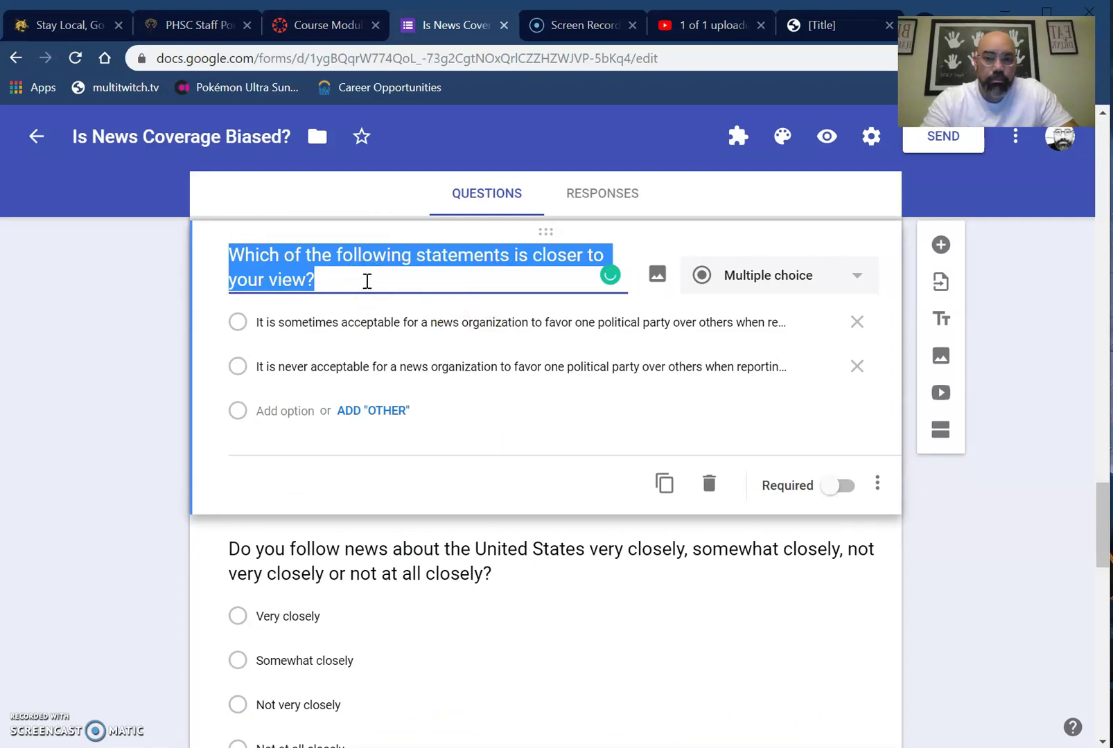
key(ctrl+v)
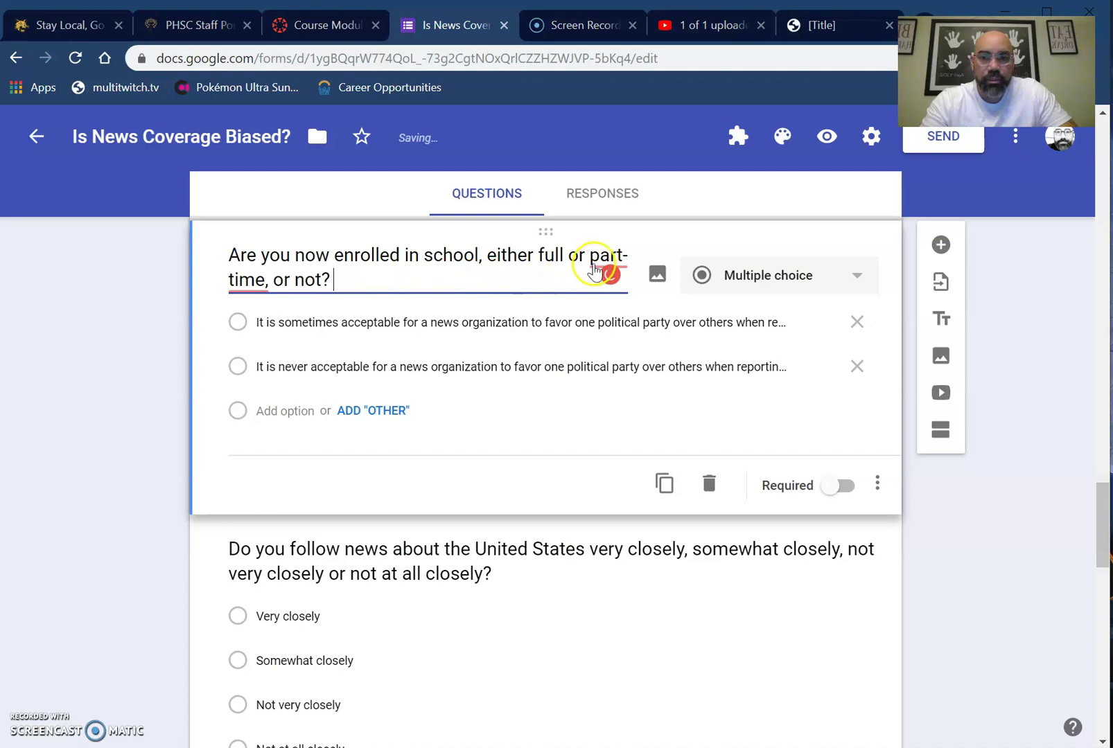
click(630, 165)
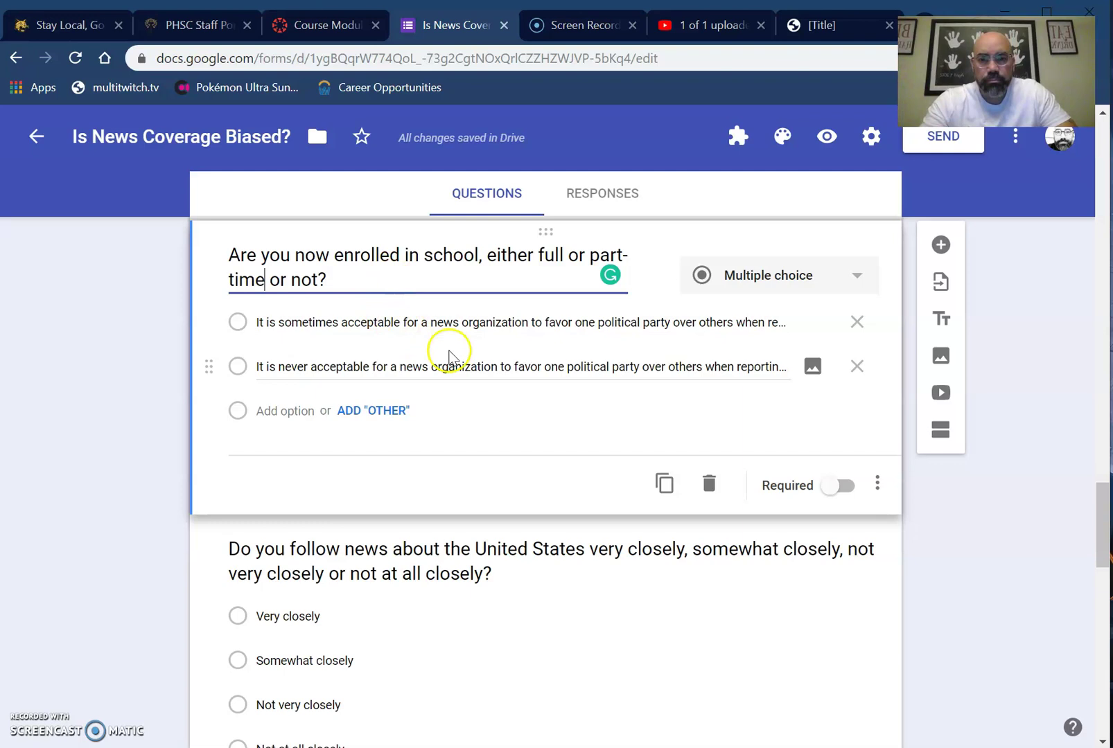
click(783, 371)
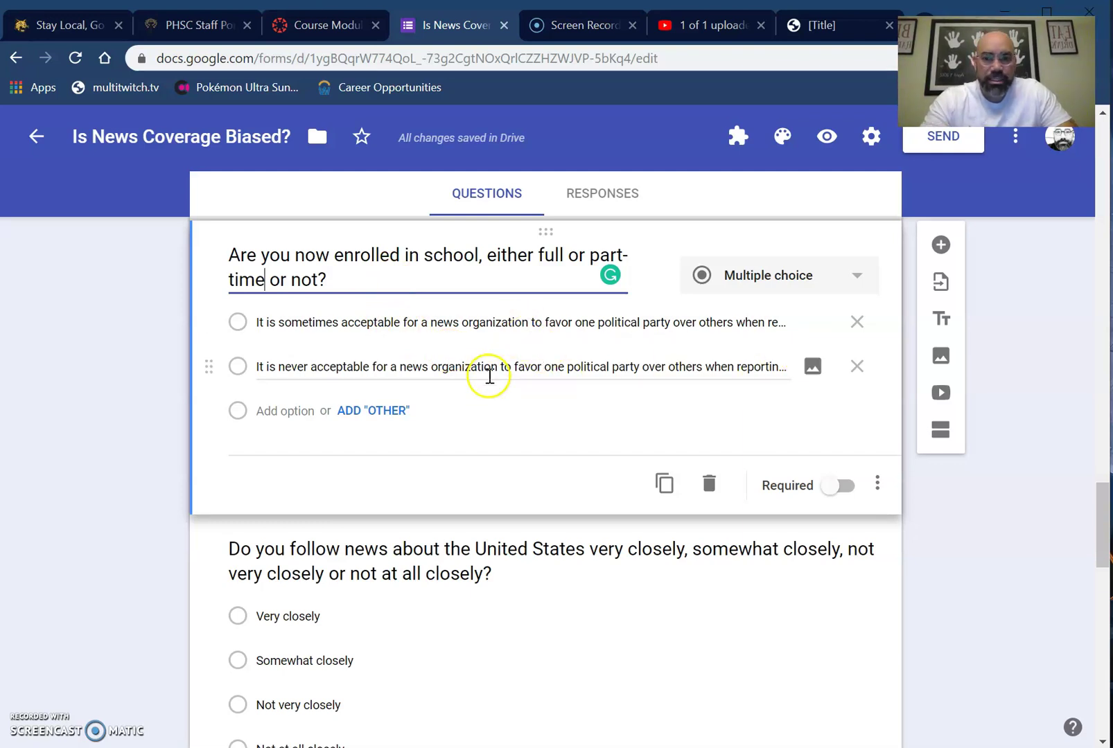
click(809, 26)
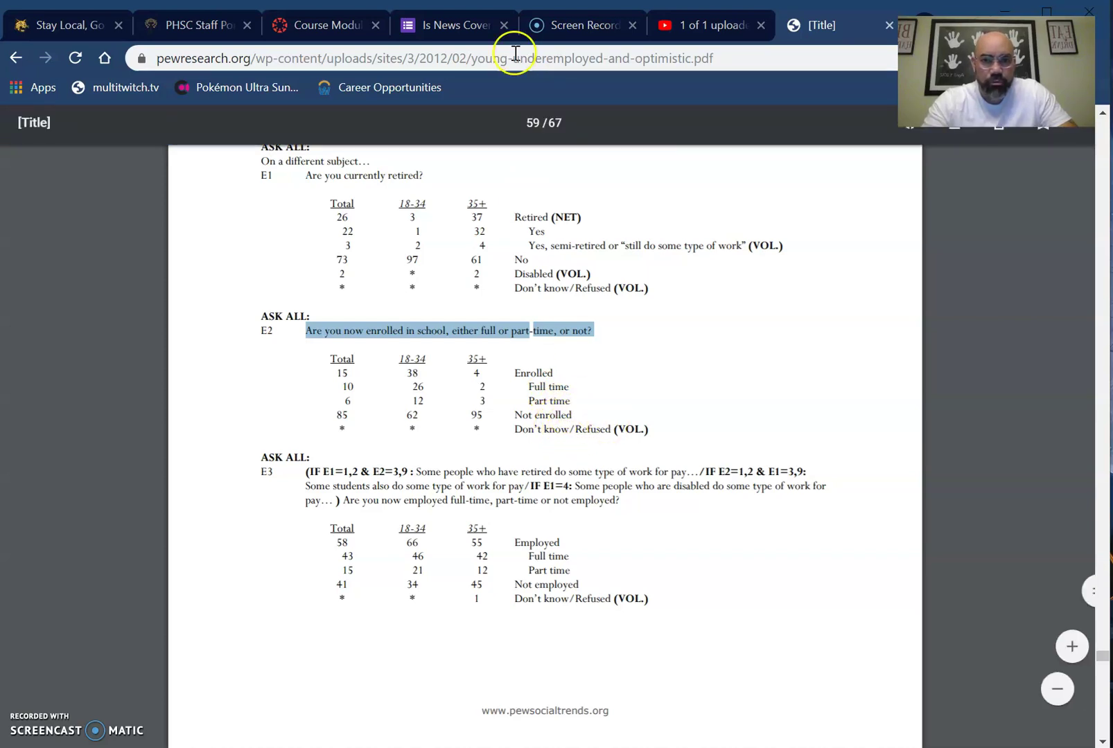
click(445, 25)
Step: Rewrite the enrollment question's first answer choices as Enrolled, Full time and Part time
triple_click(368, 319)
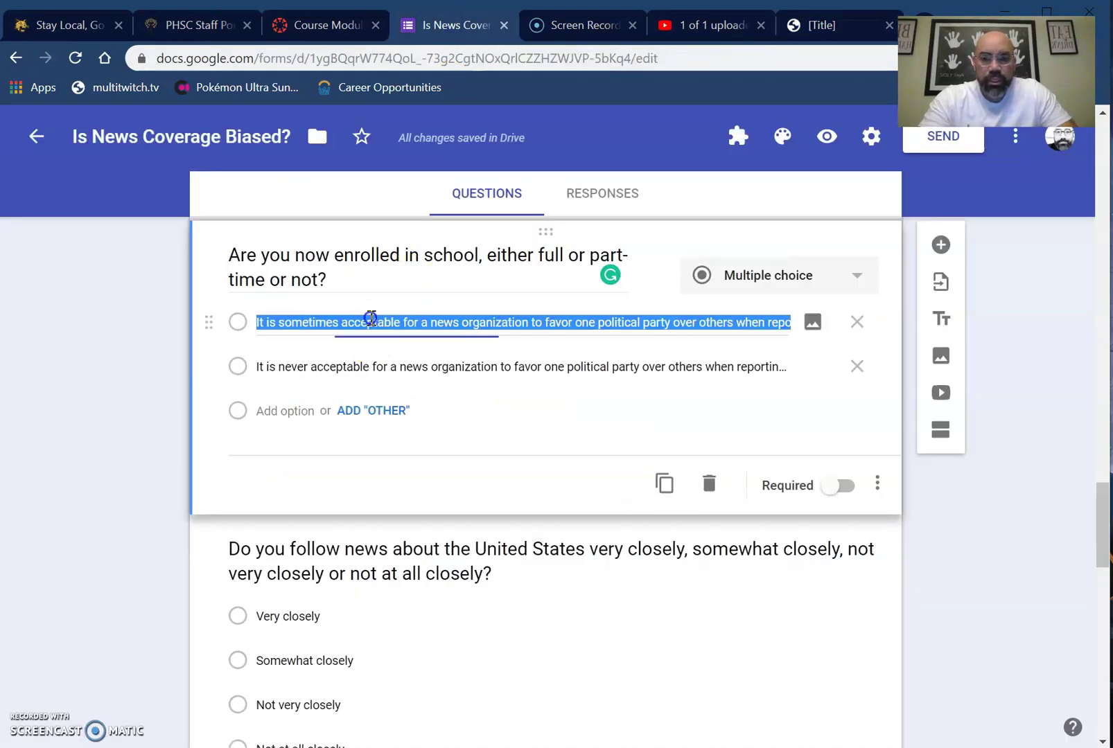
text(Enroll)
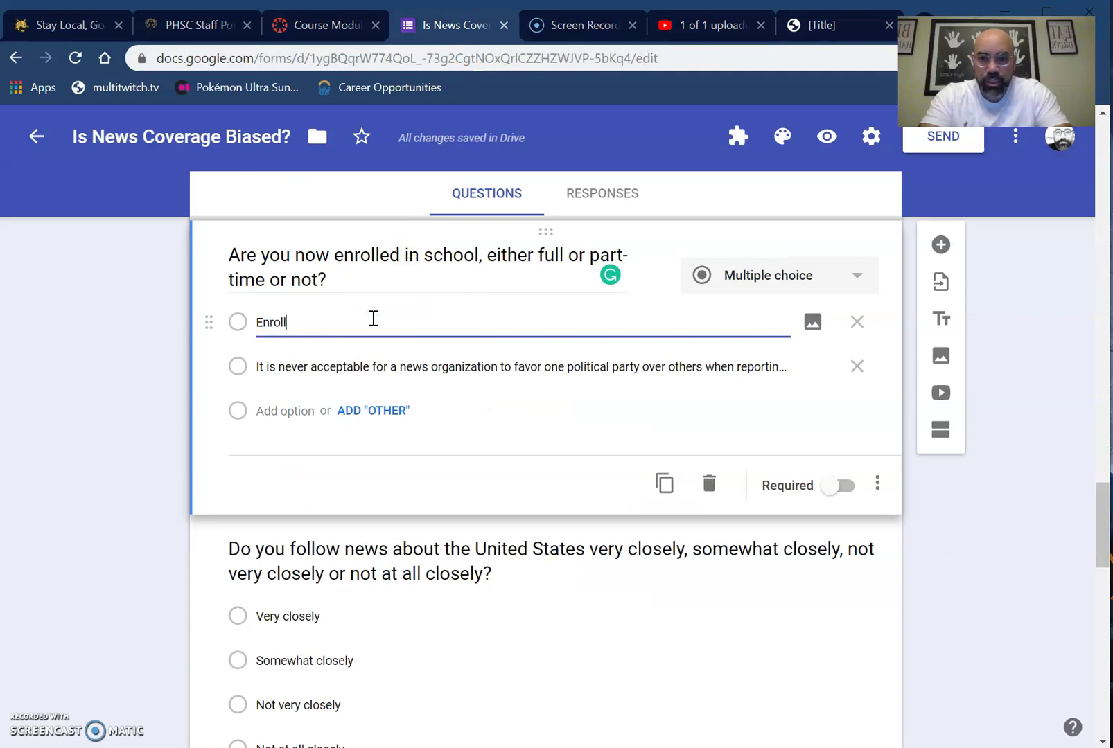
text(ed)
click(379, 367)
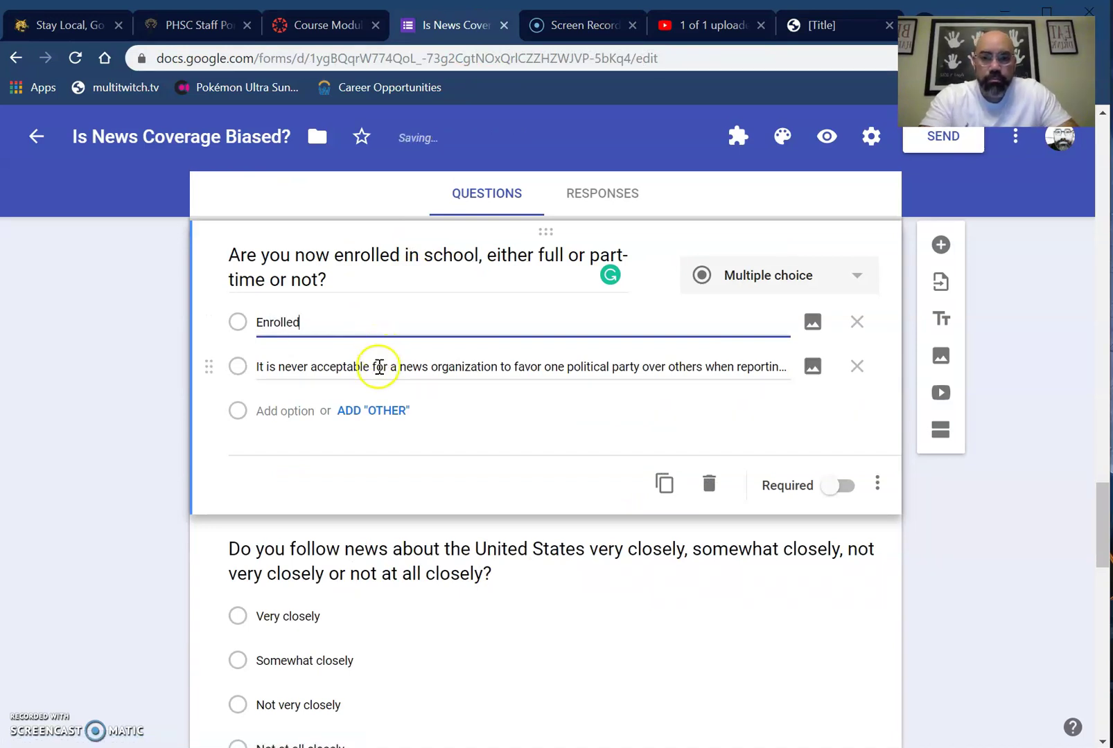
triple_click(379, 367)
text(Fi)
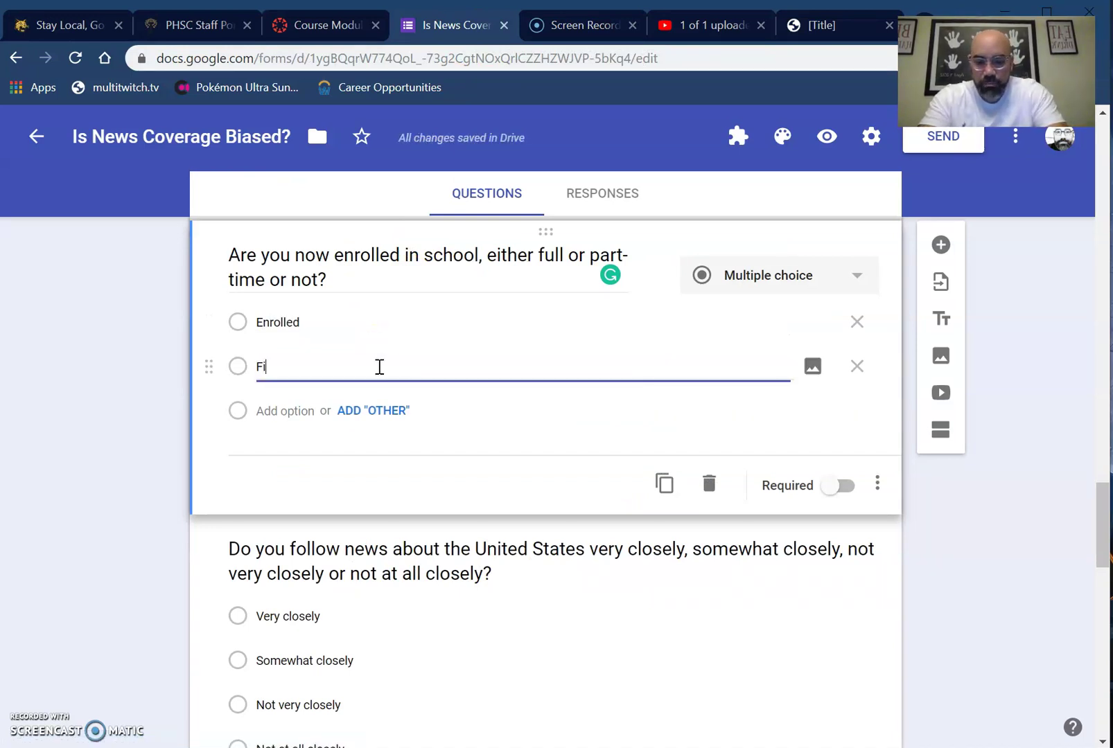
key(BackSpace)
text(time)
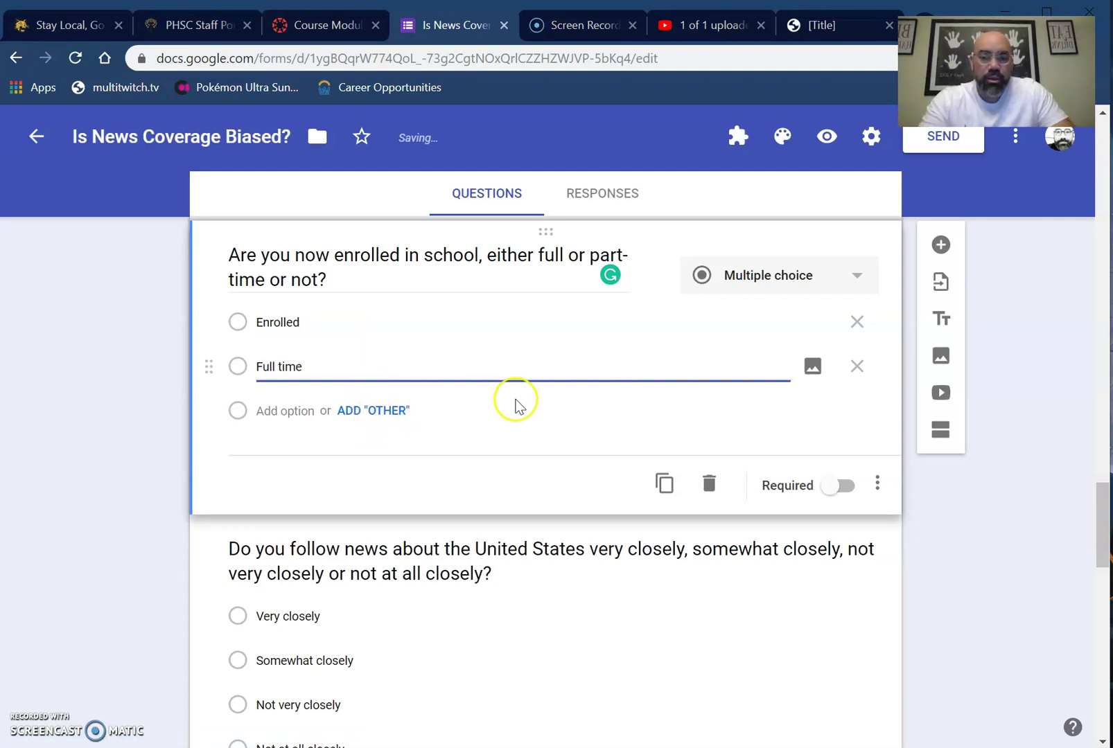
click(389, 411)
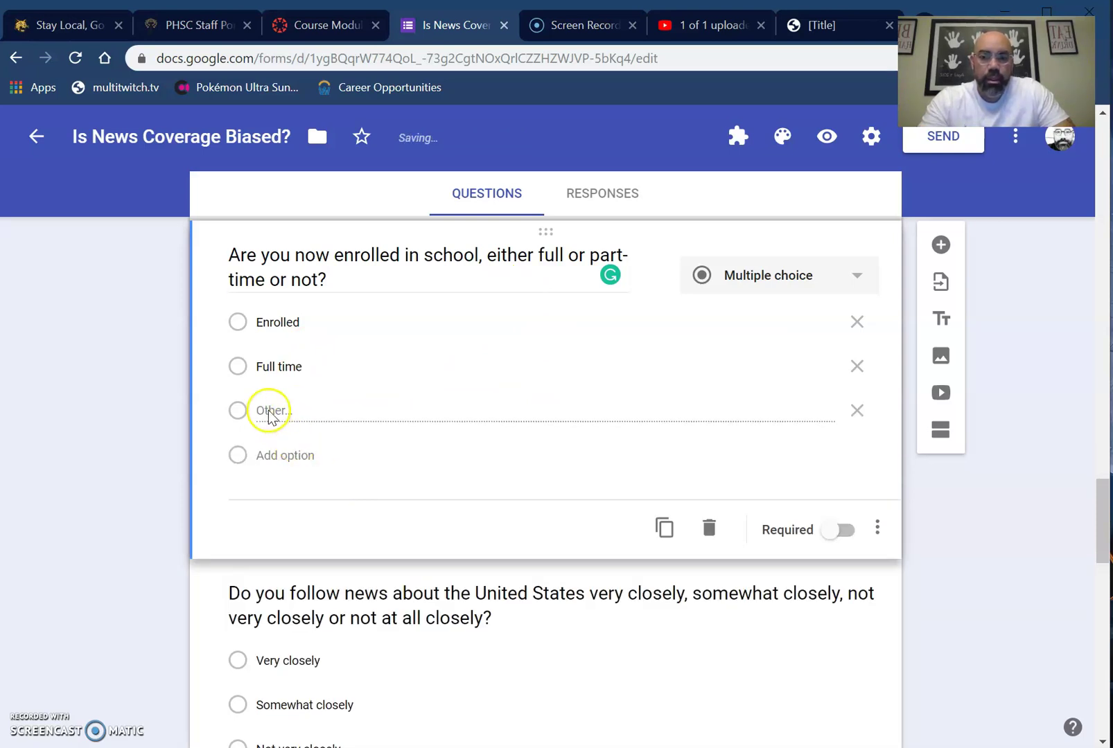
click(292, 455)
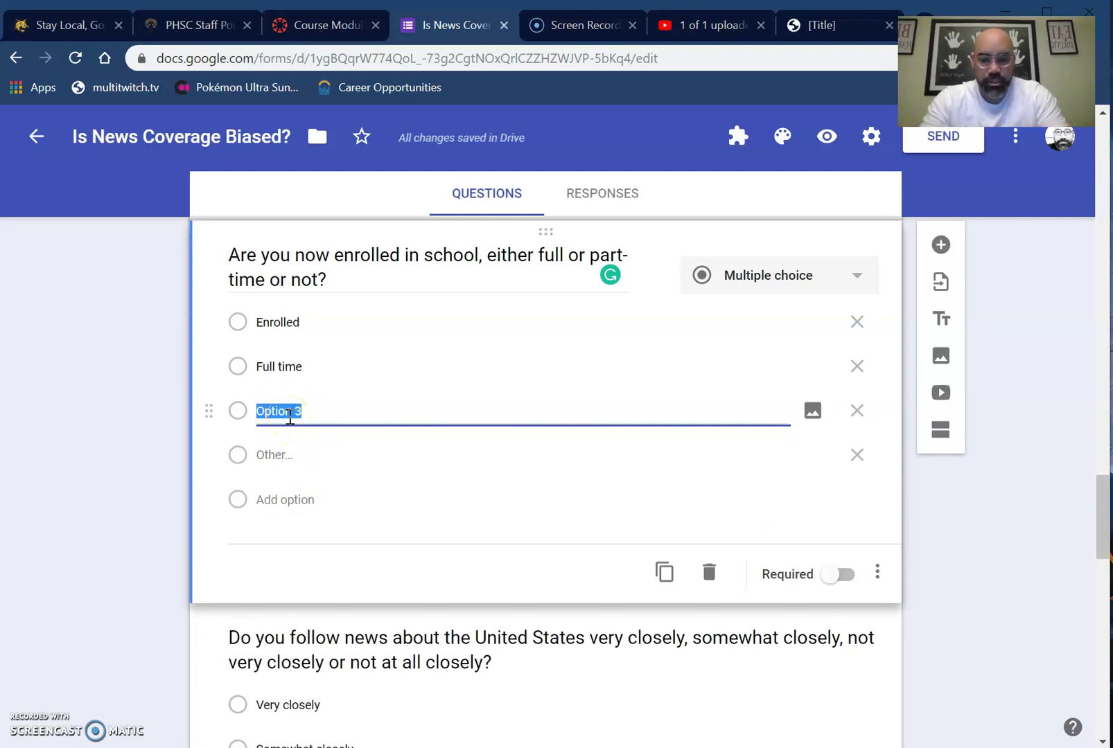
text(Part time)
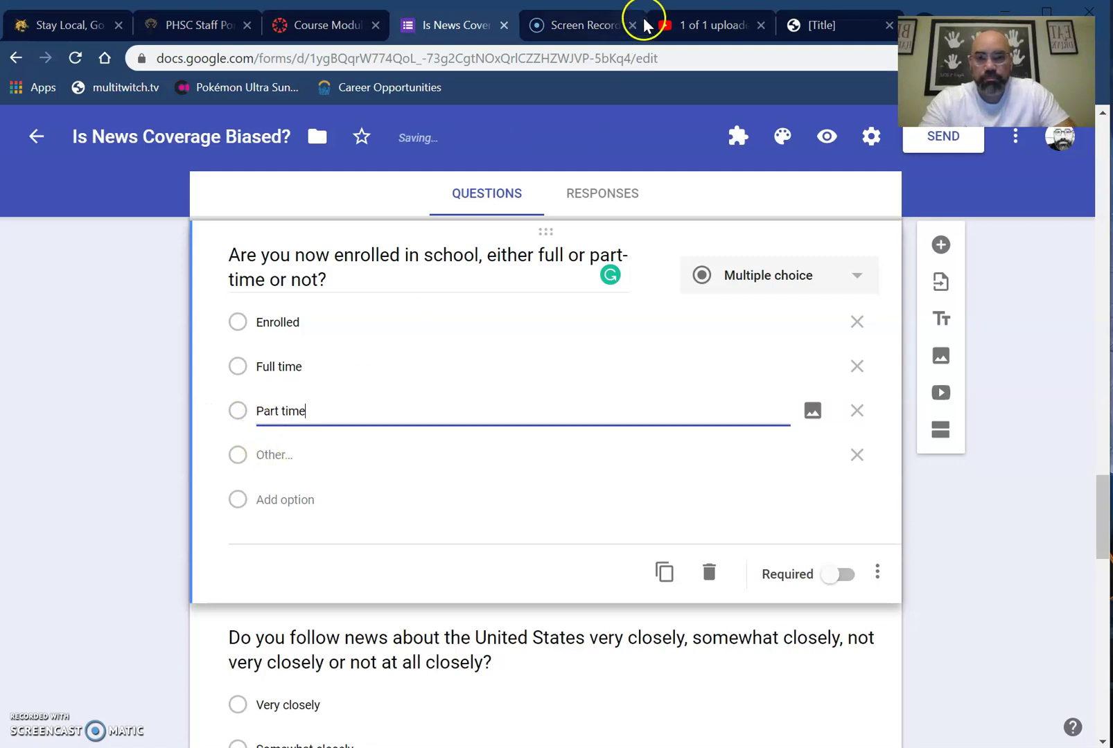
click(813, 25)
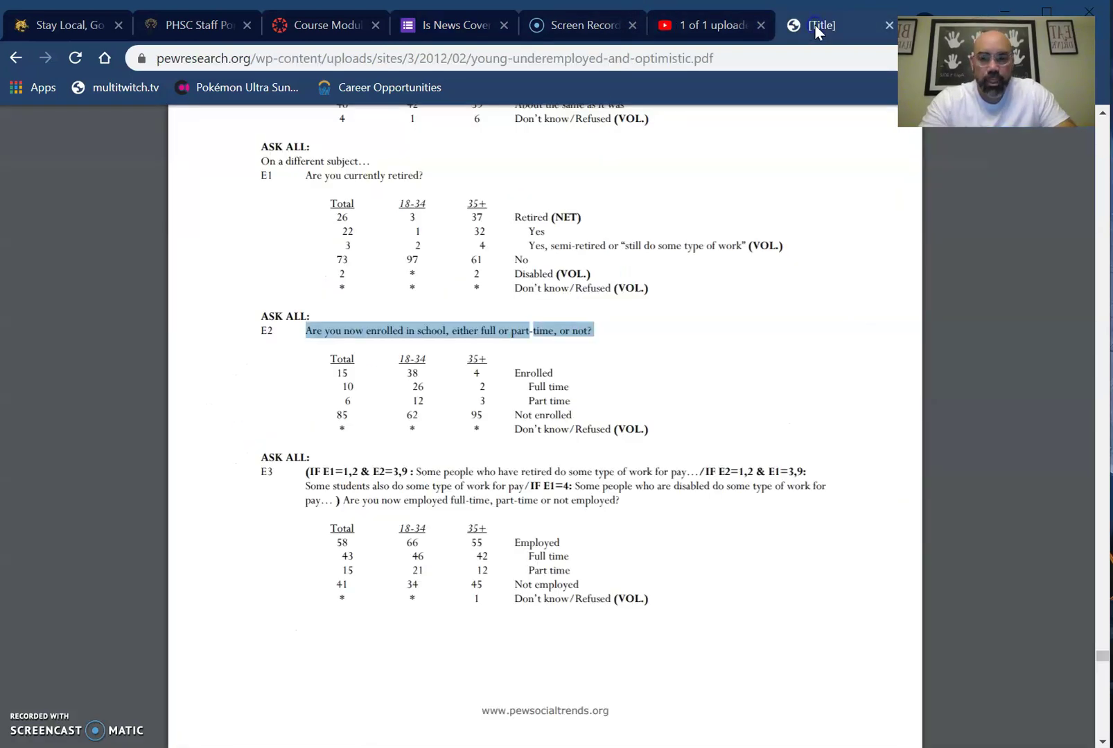
click(422, 16)
Step: Add Not enrolled and Don't Know/Refused choices and delete the Other option
click(299, 504)
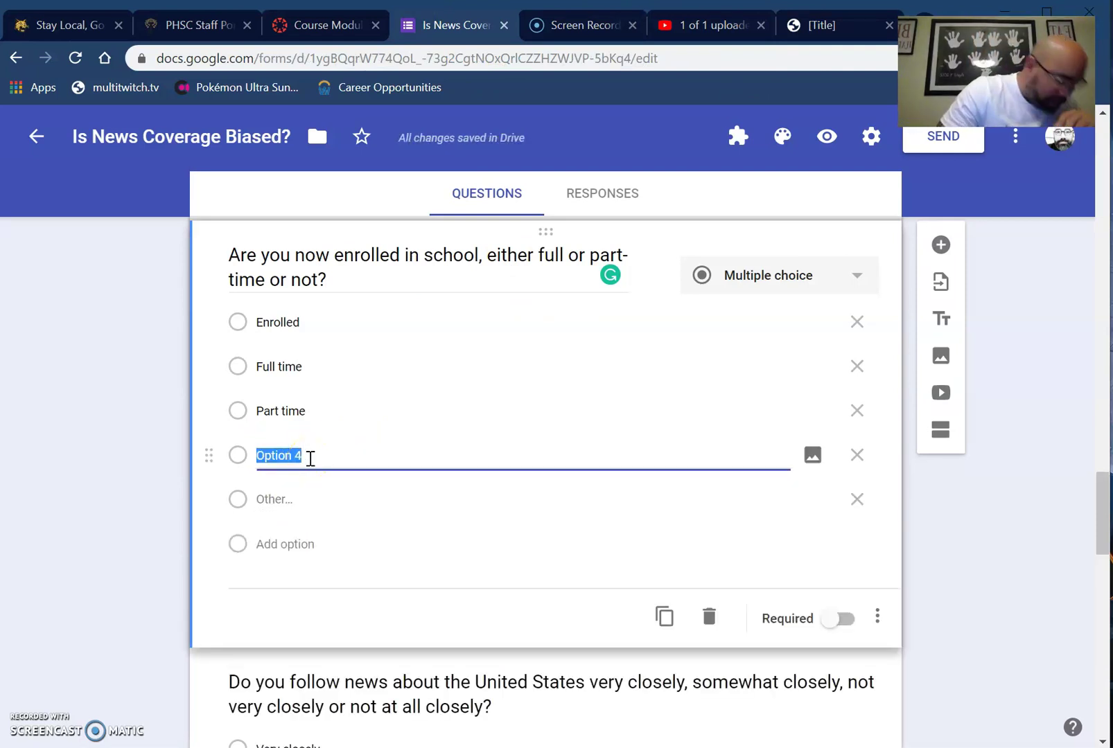
text(Not)
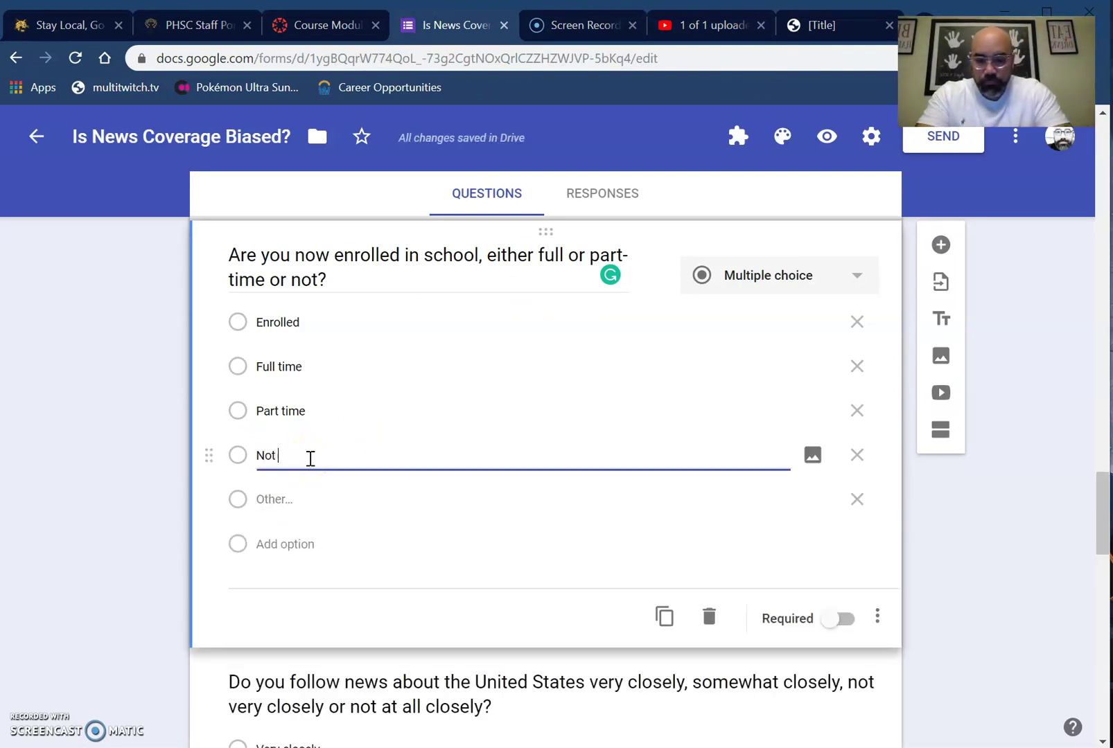
text( enrolled)
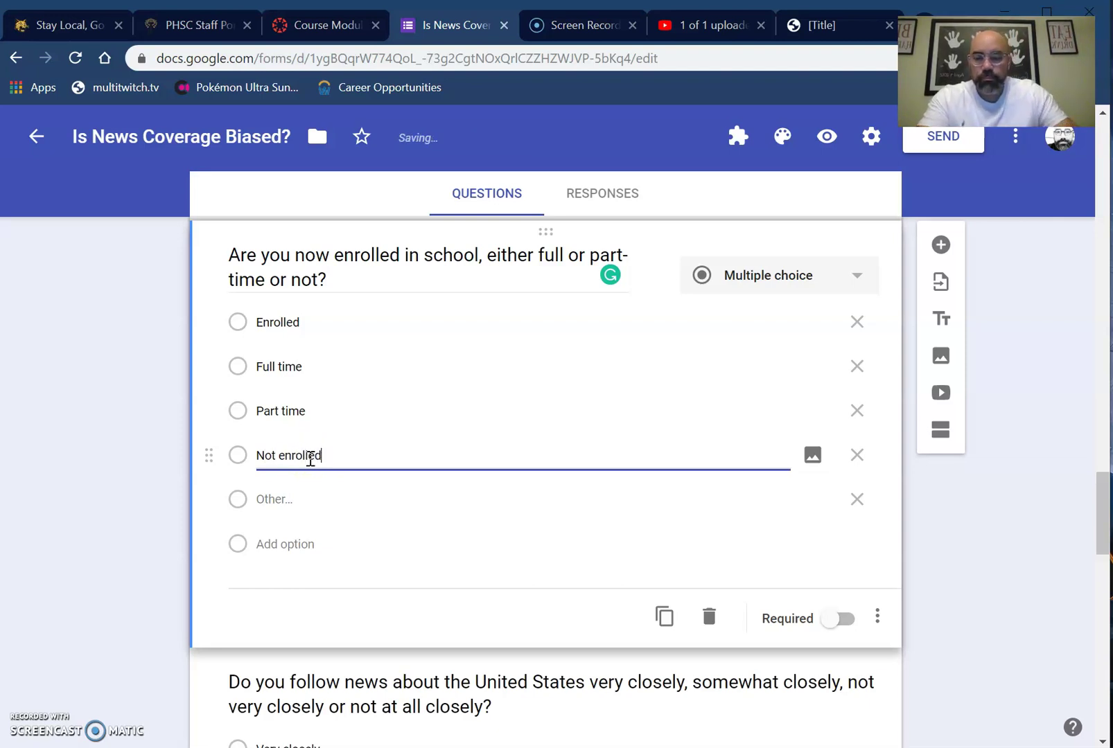
scroll(311, 460, up, 1)
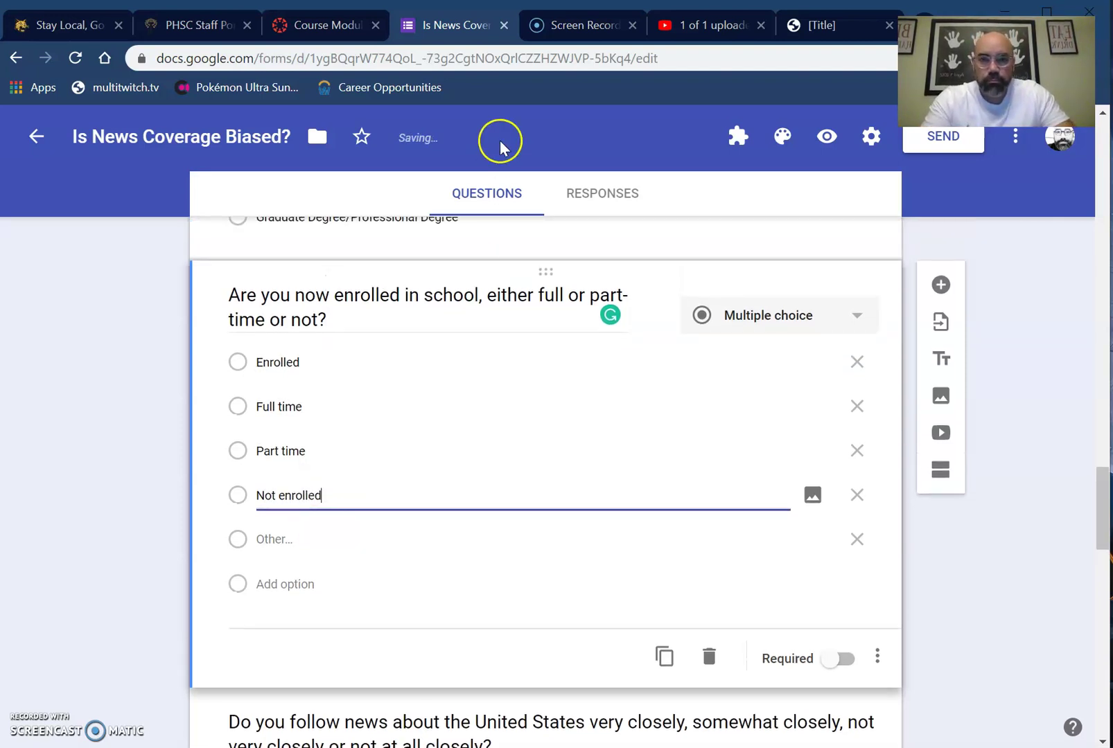
click(794, 28)
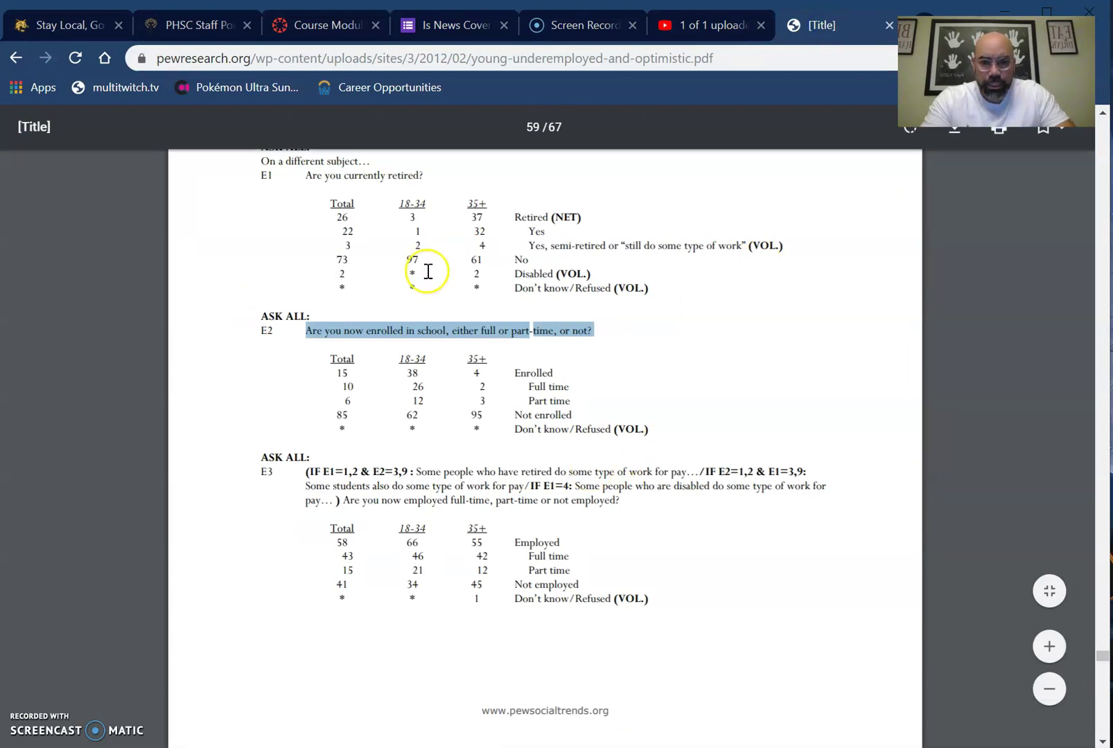
click(441, 25)
click(296, 588)
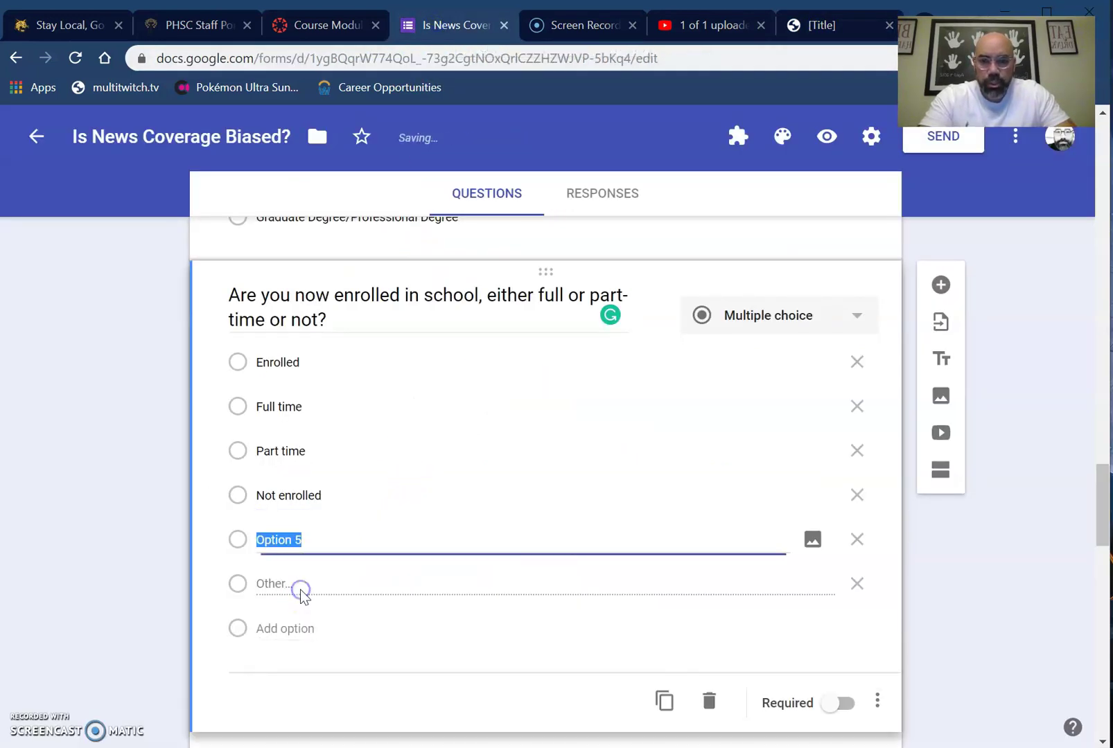
text(Don't Know)
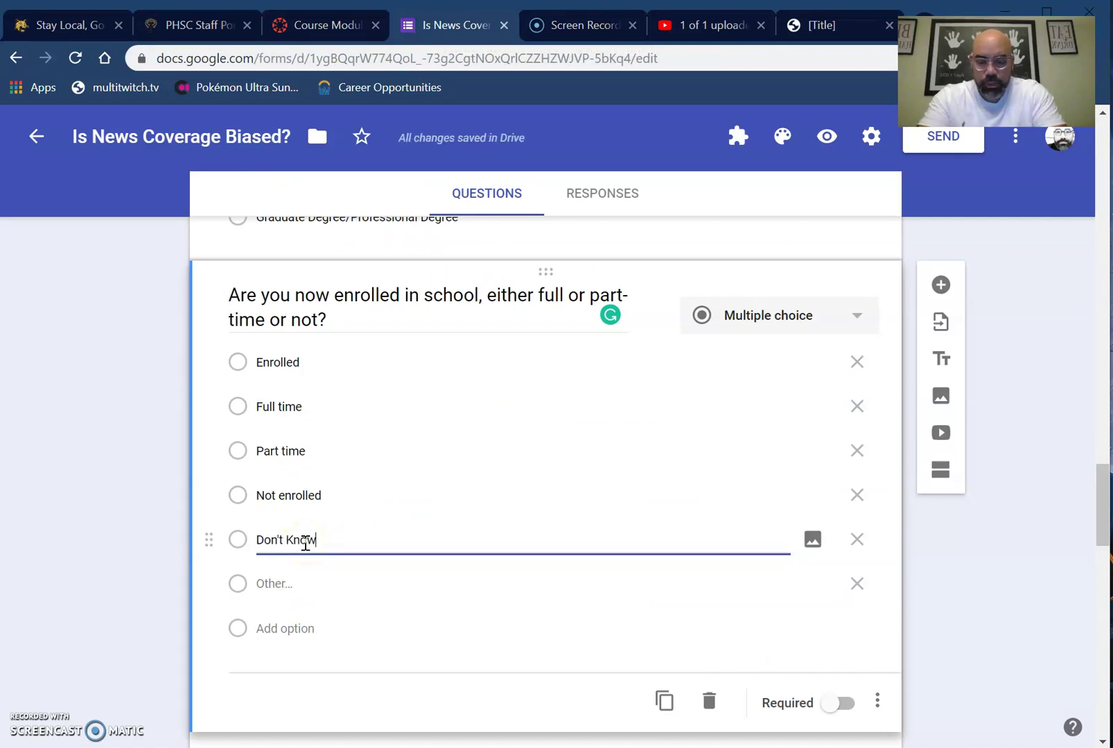
text(/Refused)
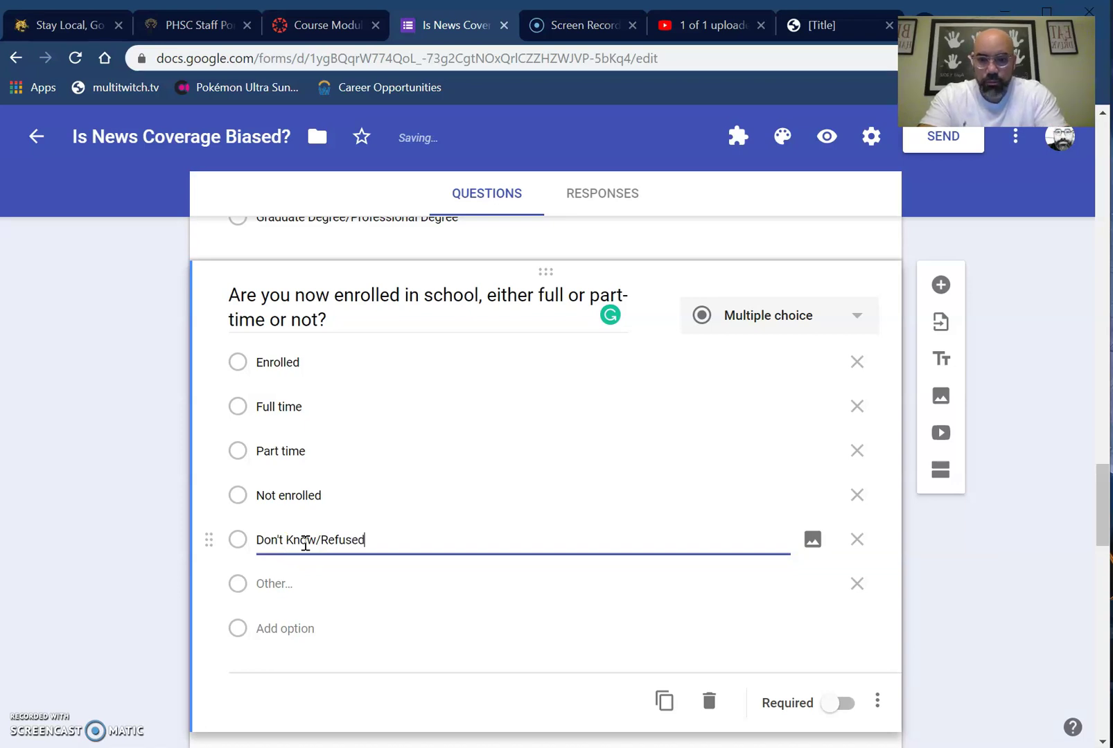
click(732, 628)
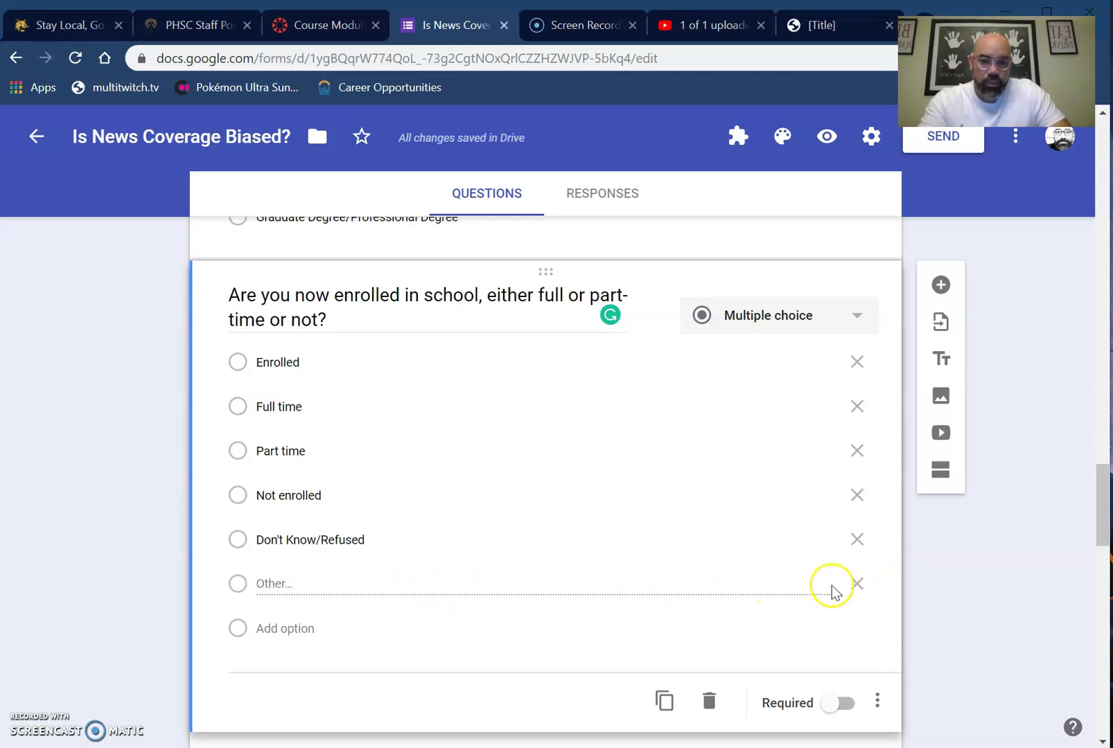
click(856, 584)
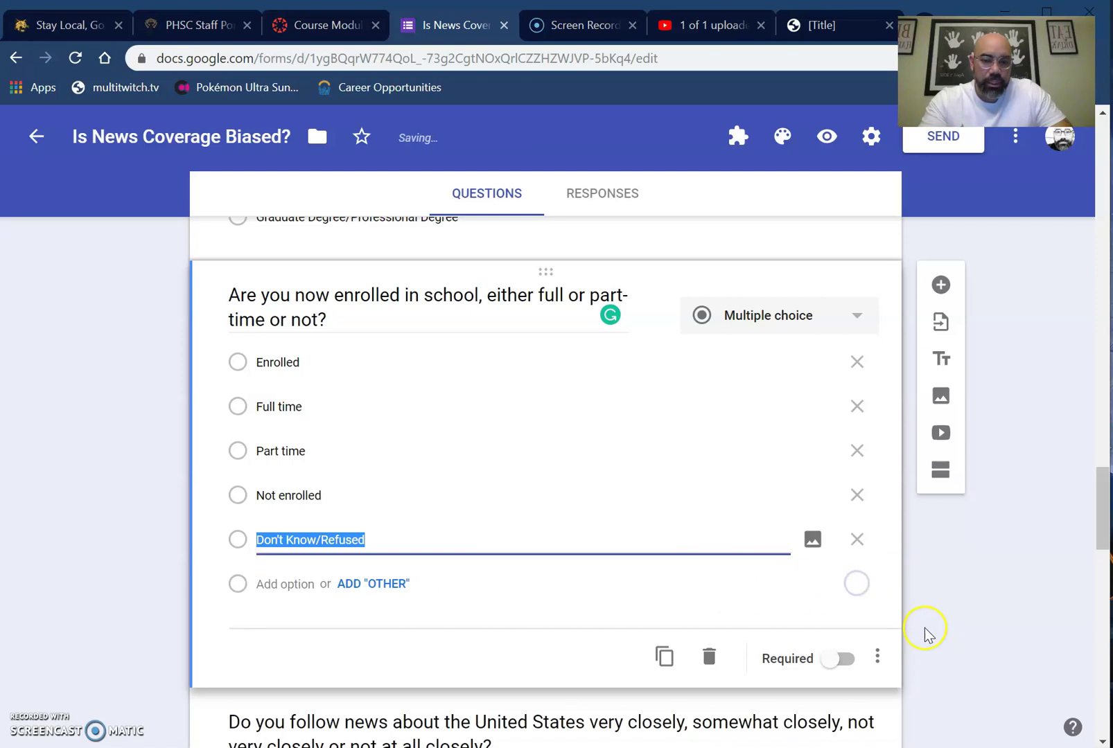
click(913, 579)
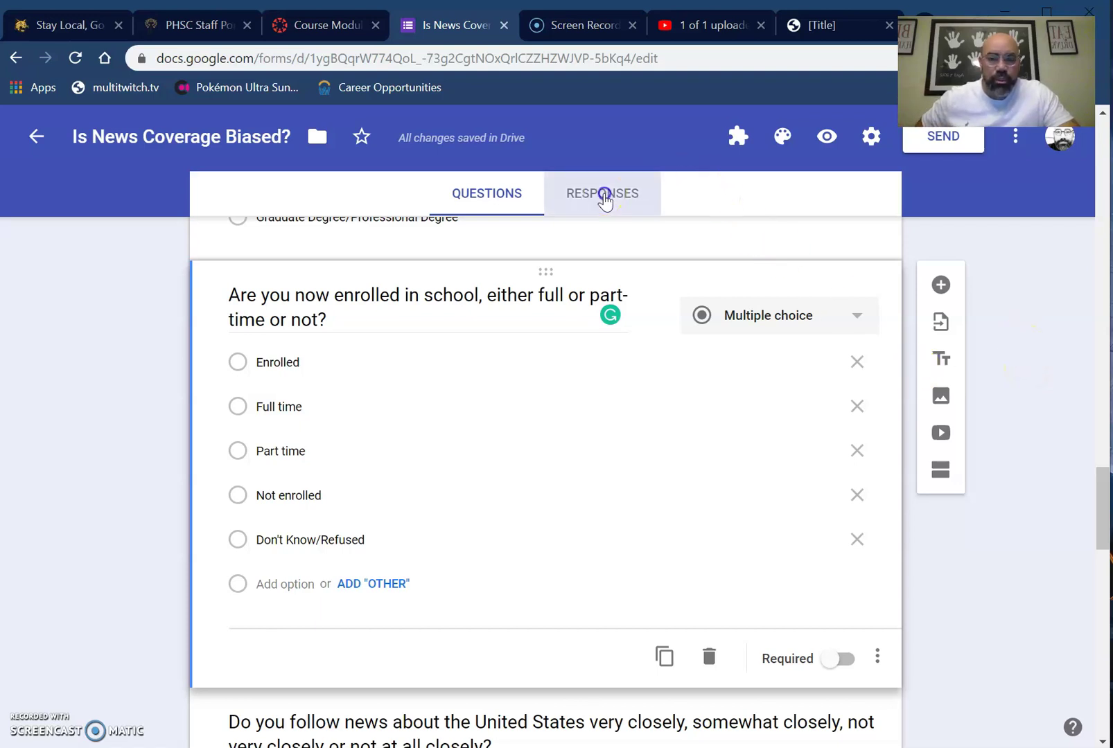
Step: Turn on accepting responses from the Responses tab and dismiss the satisfaction survey popup
click(605, 197)
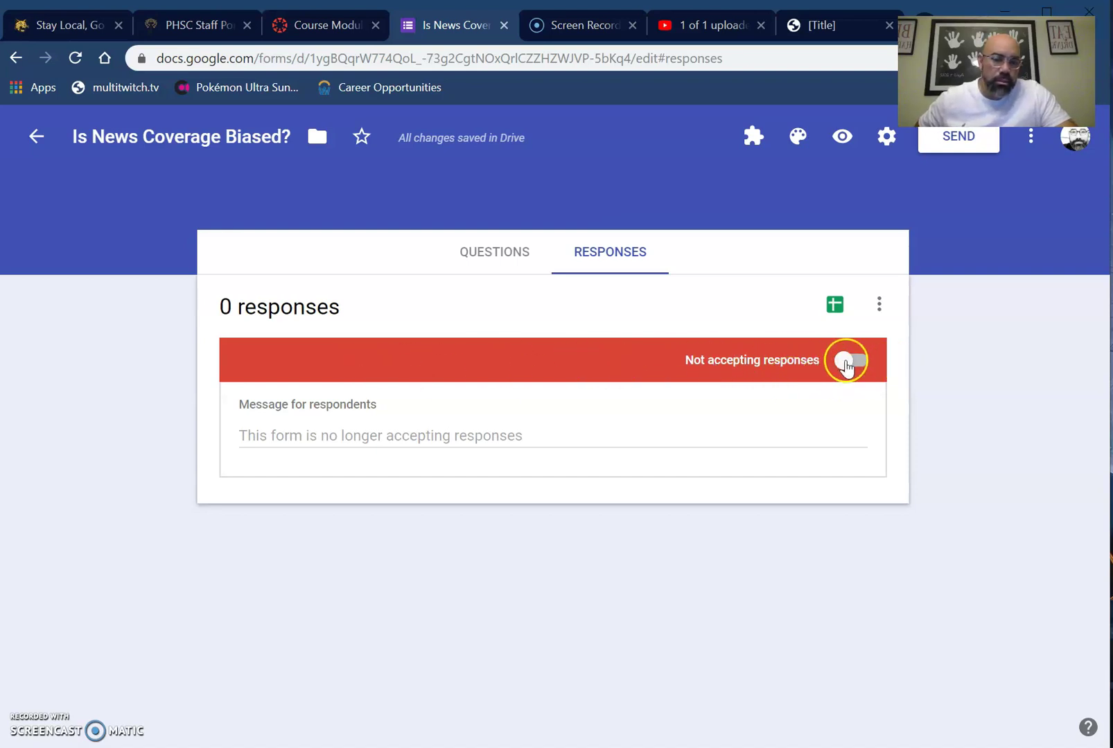
click(846, 361)
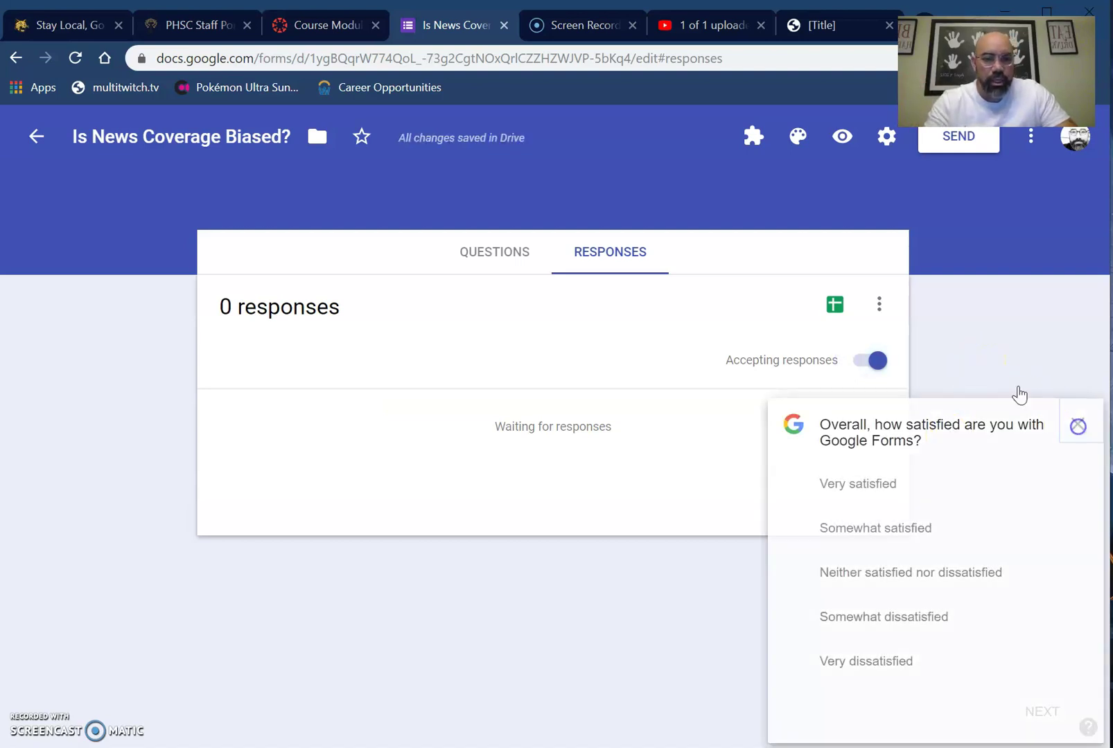
click(979, 372)
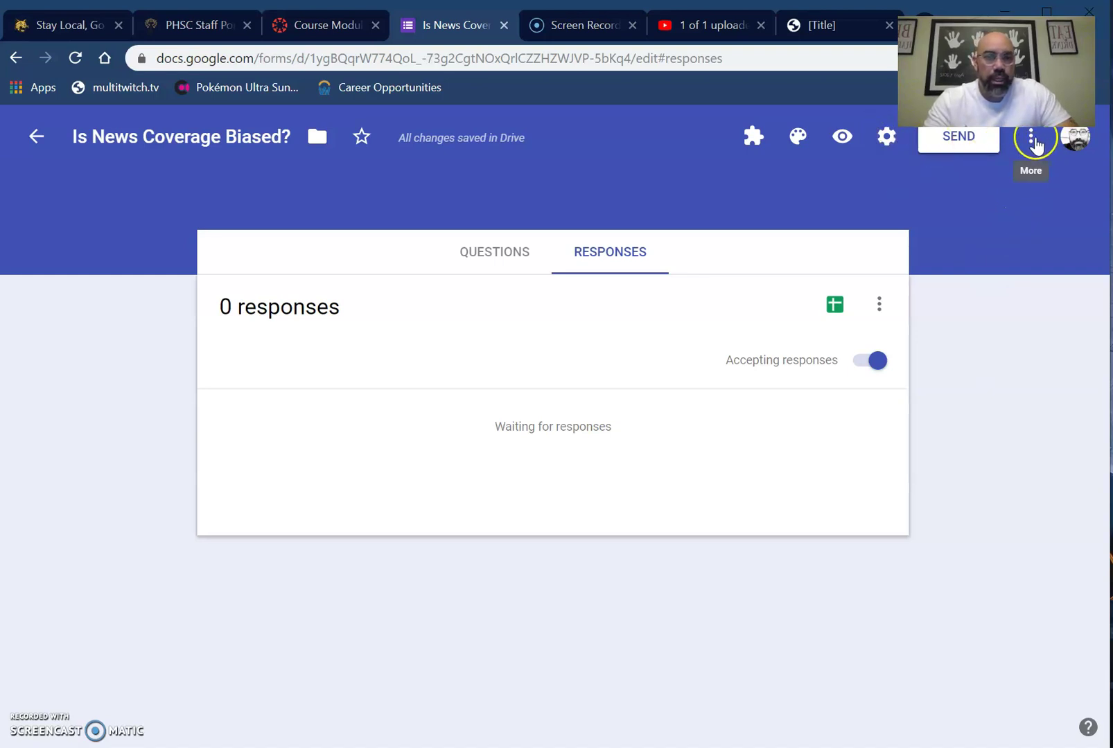
click(1030, 139)
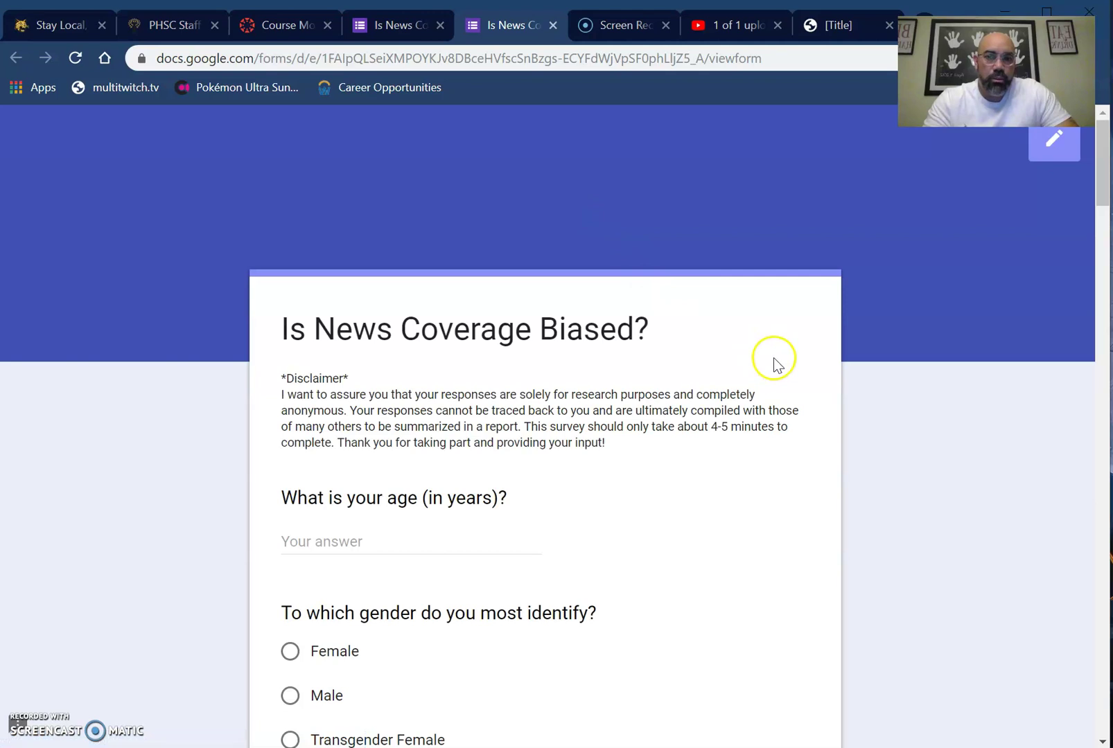
drag(1103, 168, 1105, 521)
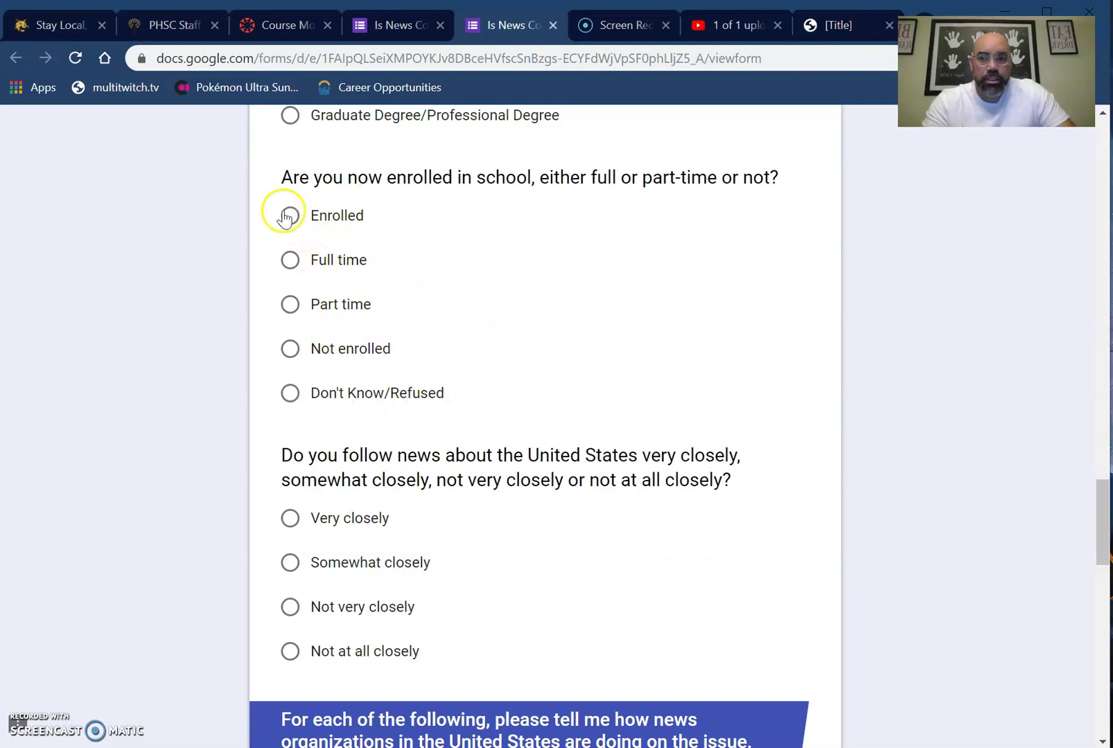
click(289, 215)
click(292, 309)
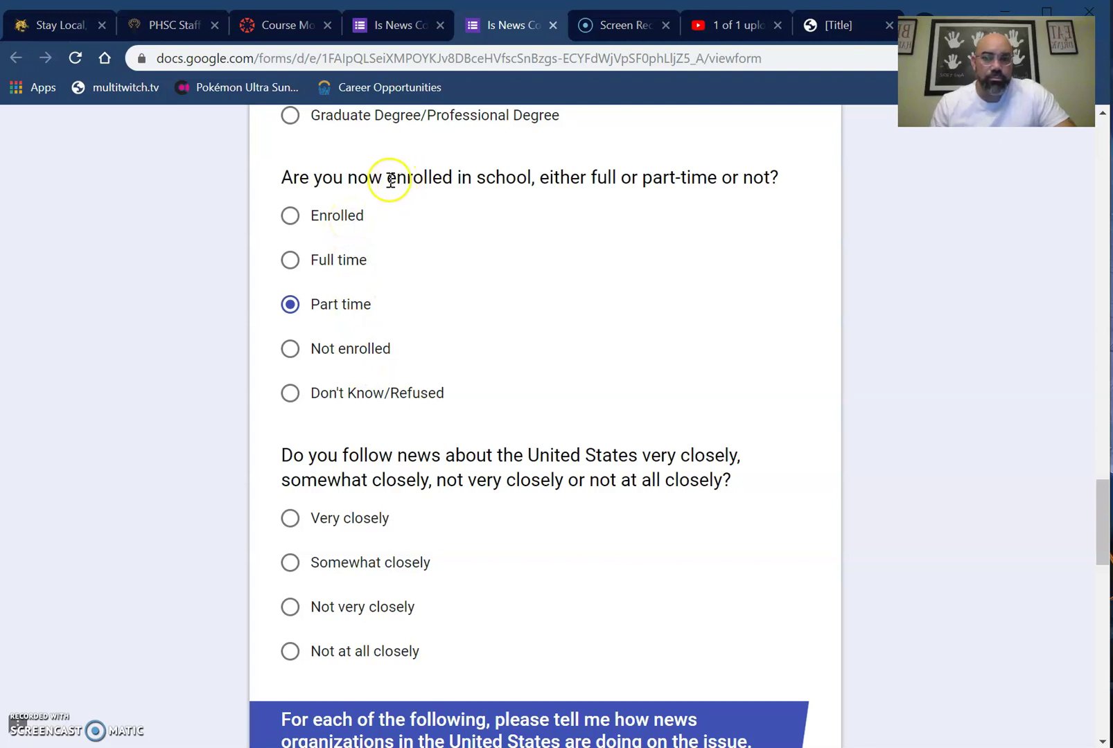
drag(391, 180, 455, 180)
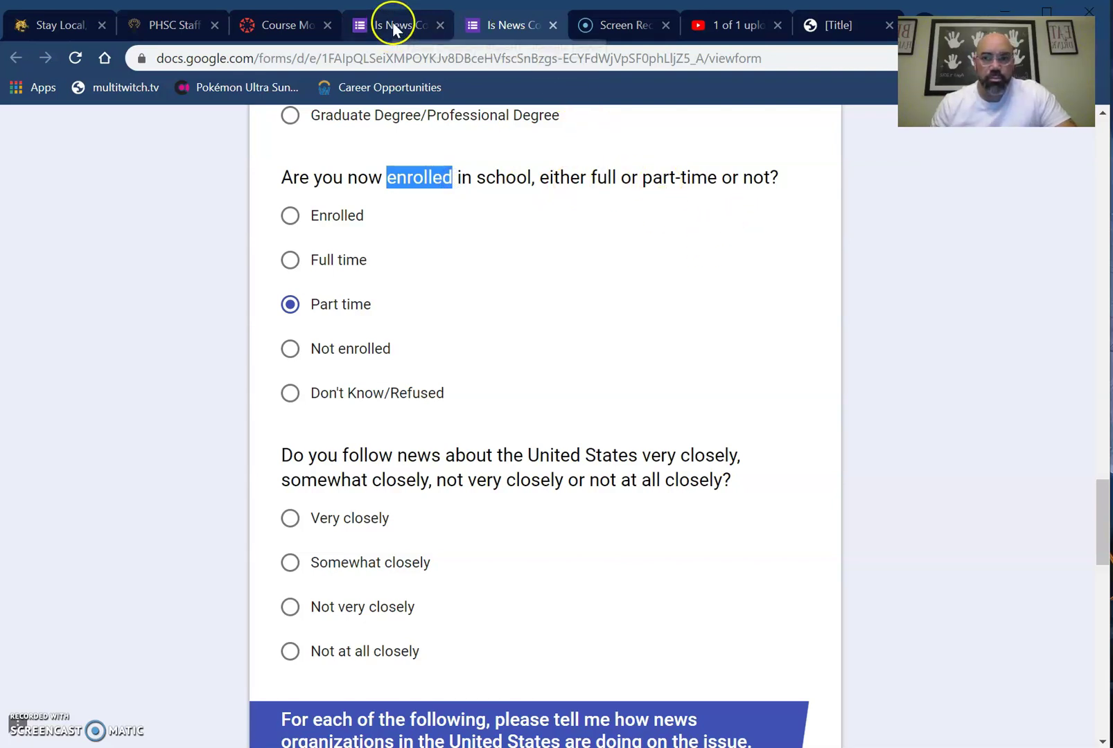
click(553, 26)
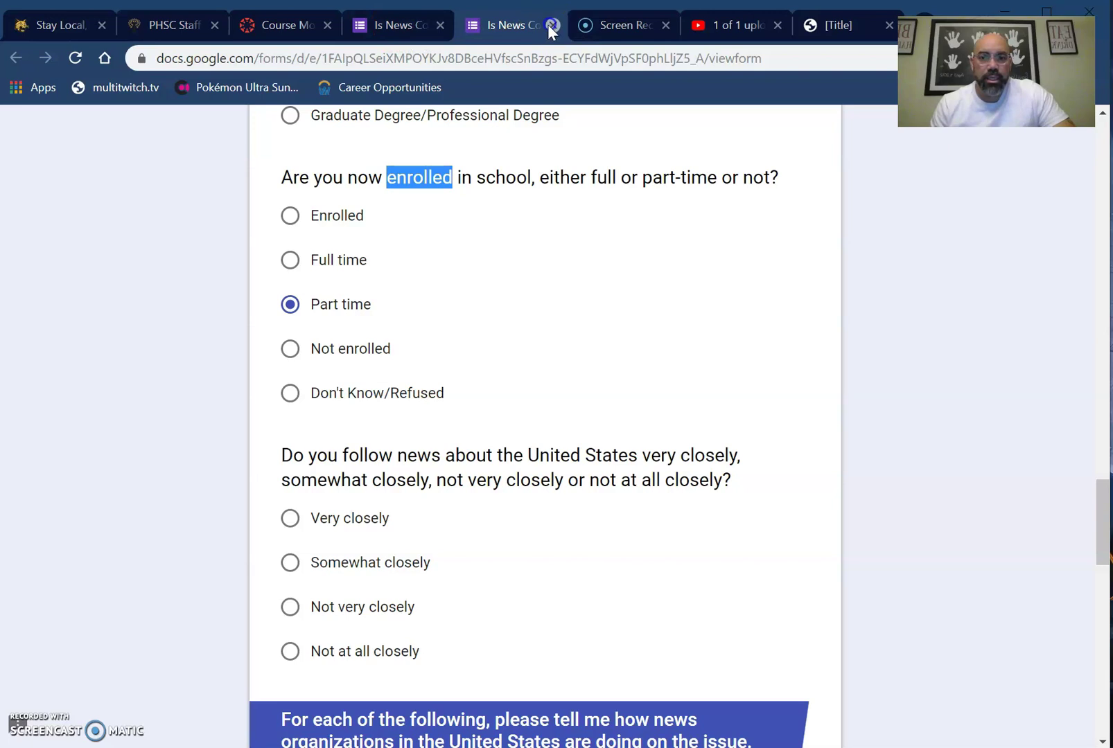
Step: Leave the preview and set the enrollment question's type to Checkboxes
click(643, 163)
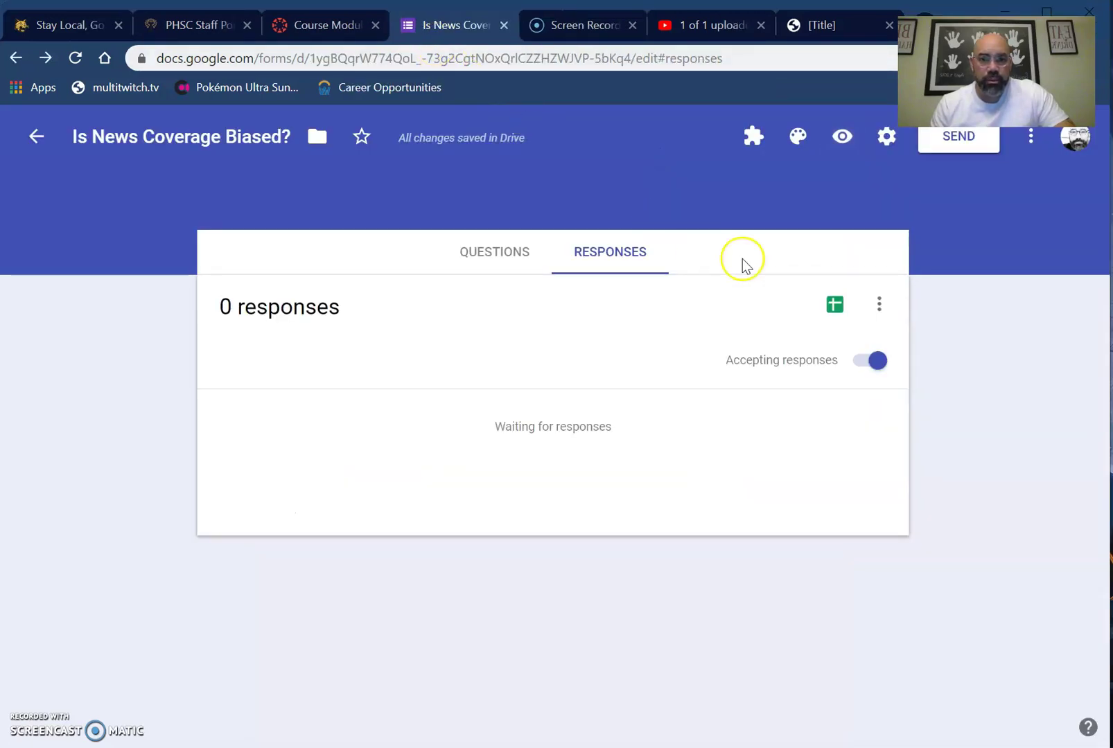
click(509, 262)
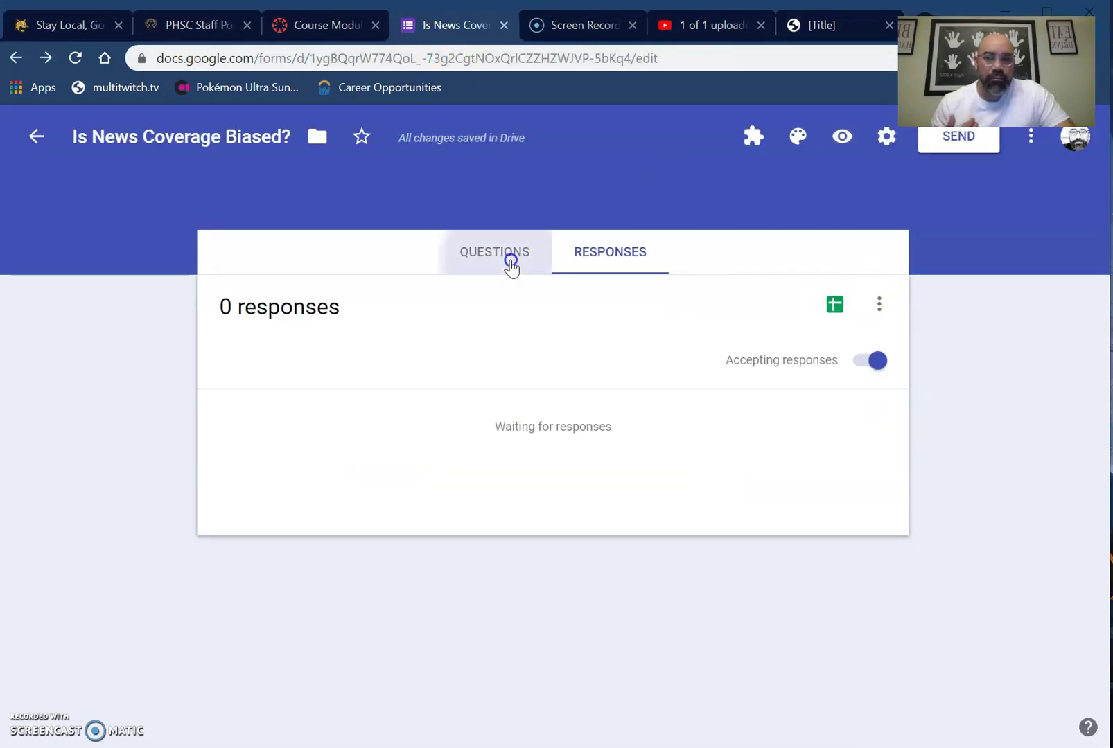
scroll(900, 369, down, 1)
scroll(646, 429, down, 3)
scroll(646, 429, down, 3)
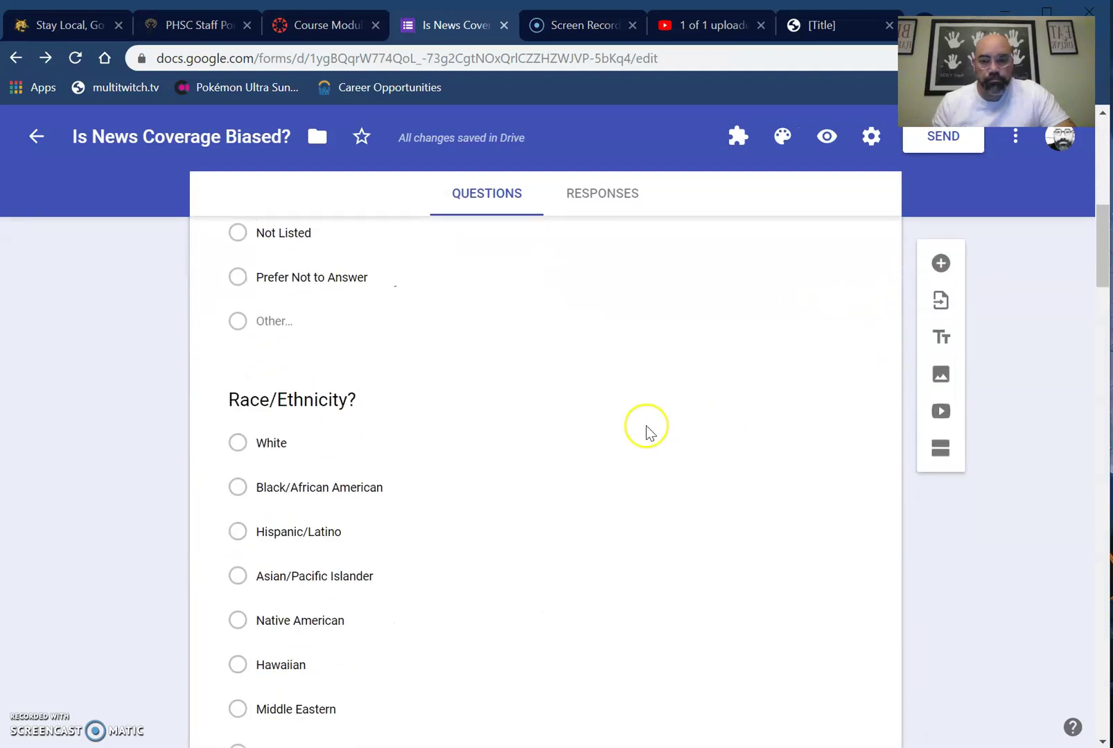
scroll(646, 432, down, 3)
scroll(646, 429, down, 1)
scroll(646, 429, down, 1)
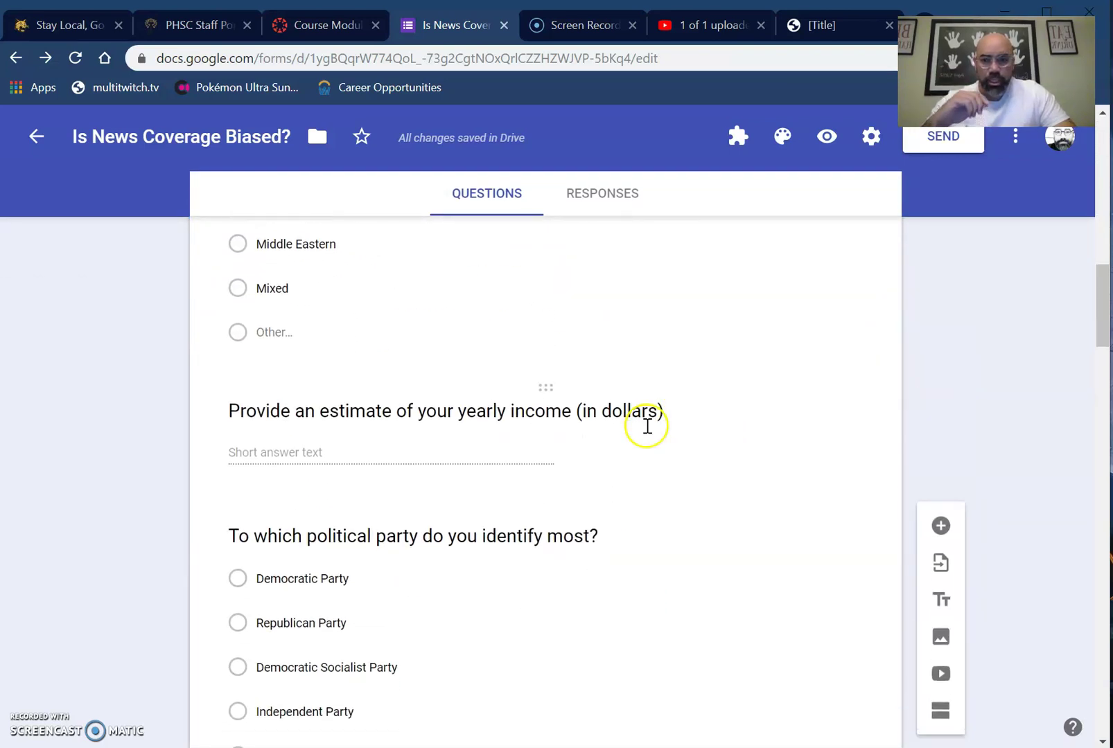
scroll(646, 429, down, 2)
scroll(647, 425, down, 2)
scroll(646, 425, down, 1)
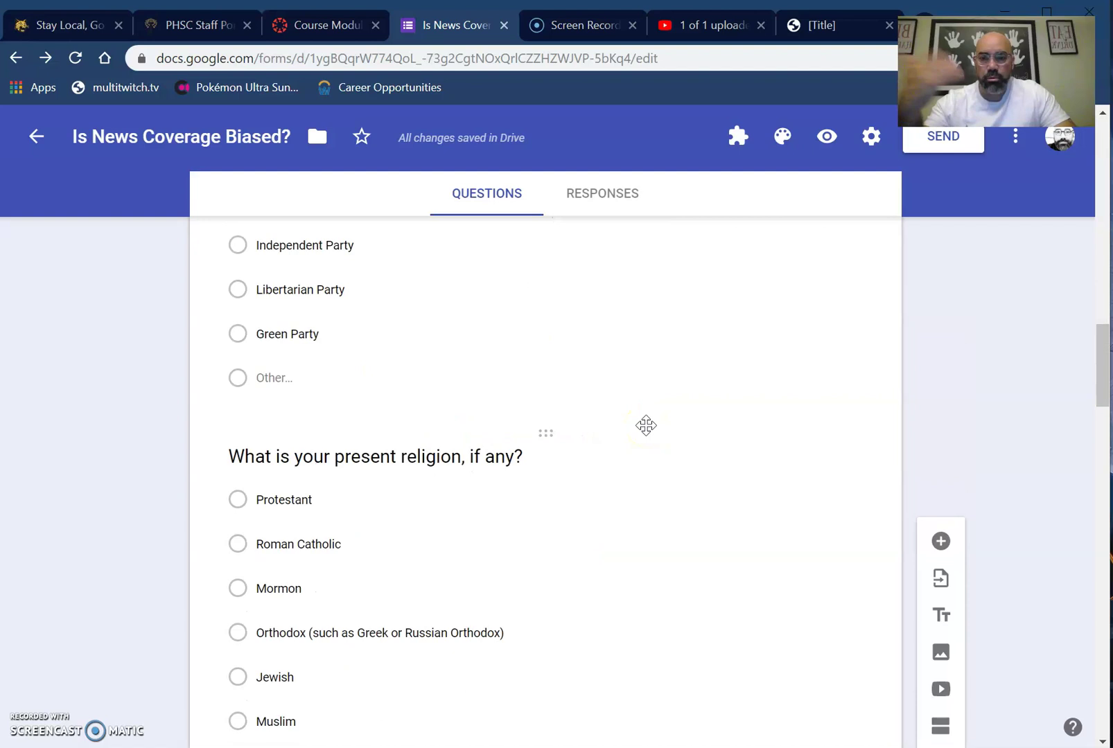
scroll(645, 425, down, 3)
scroll(647, 425, down, 3)
scroll(647, 425, down, 2)
scroll(648, 425, down, 3)
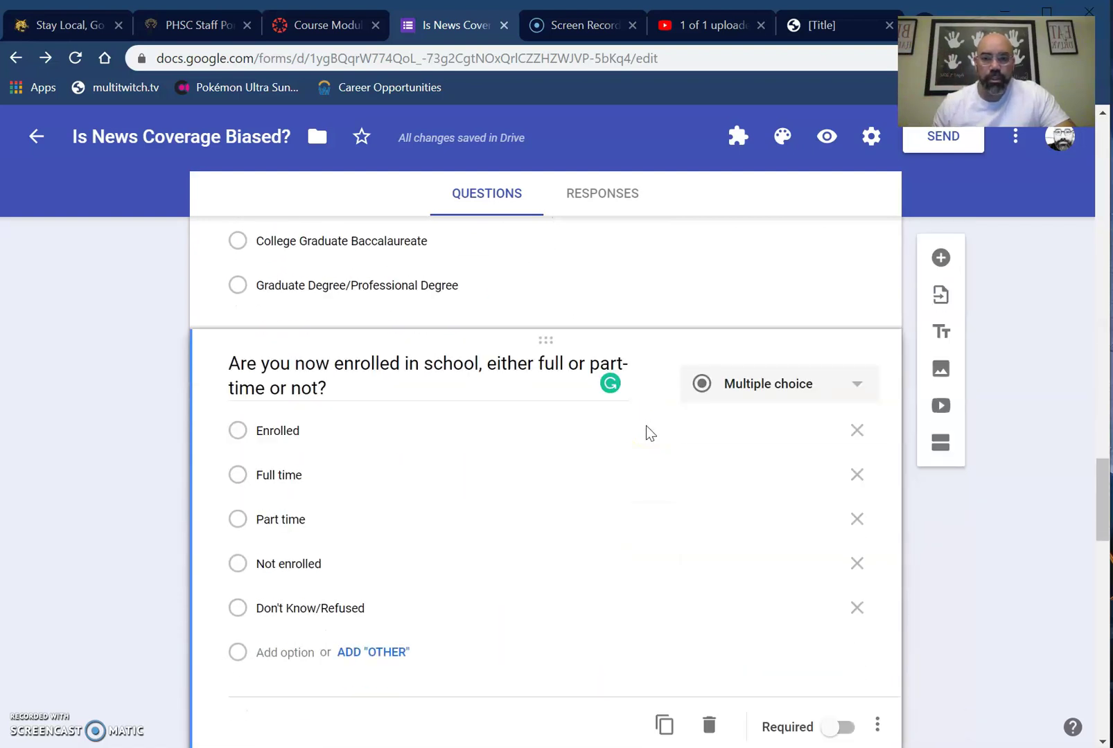
scroll(648, 425, down, 2)
scroll(1026, 426, up, 2)
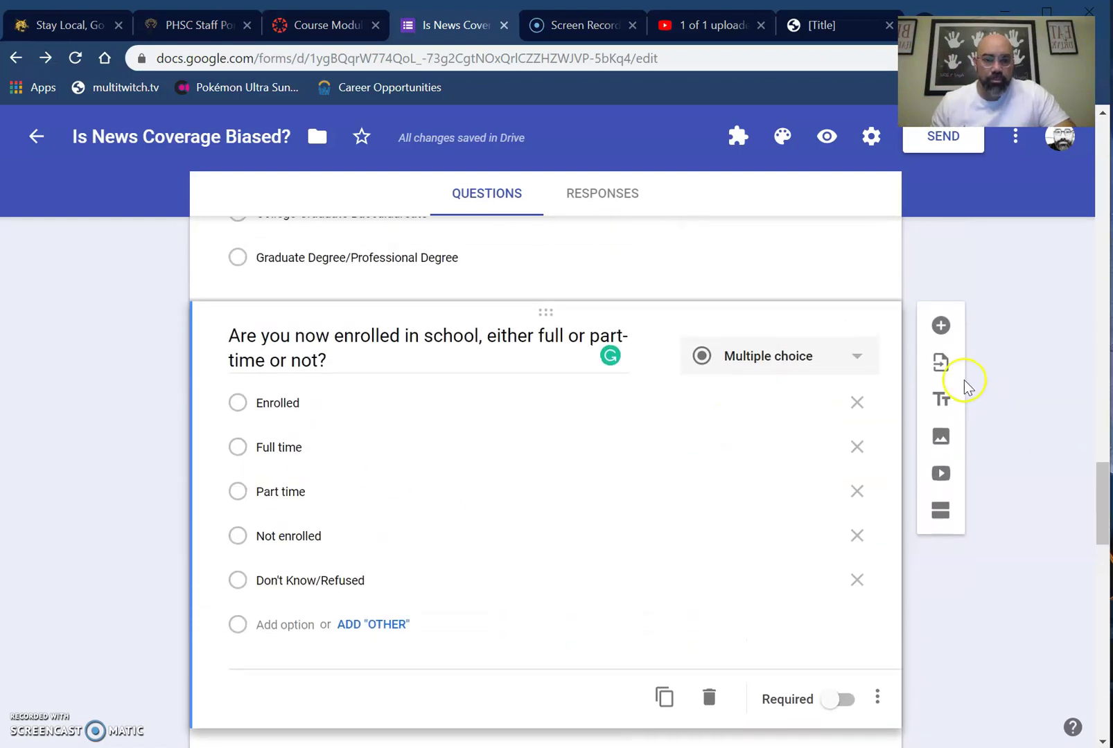
click(857, 359)
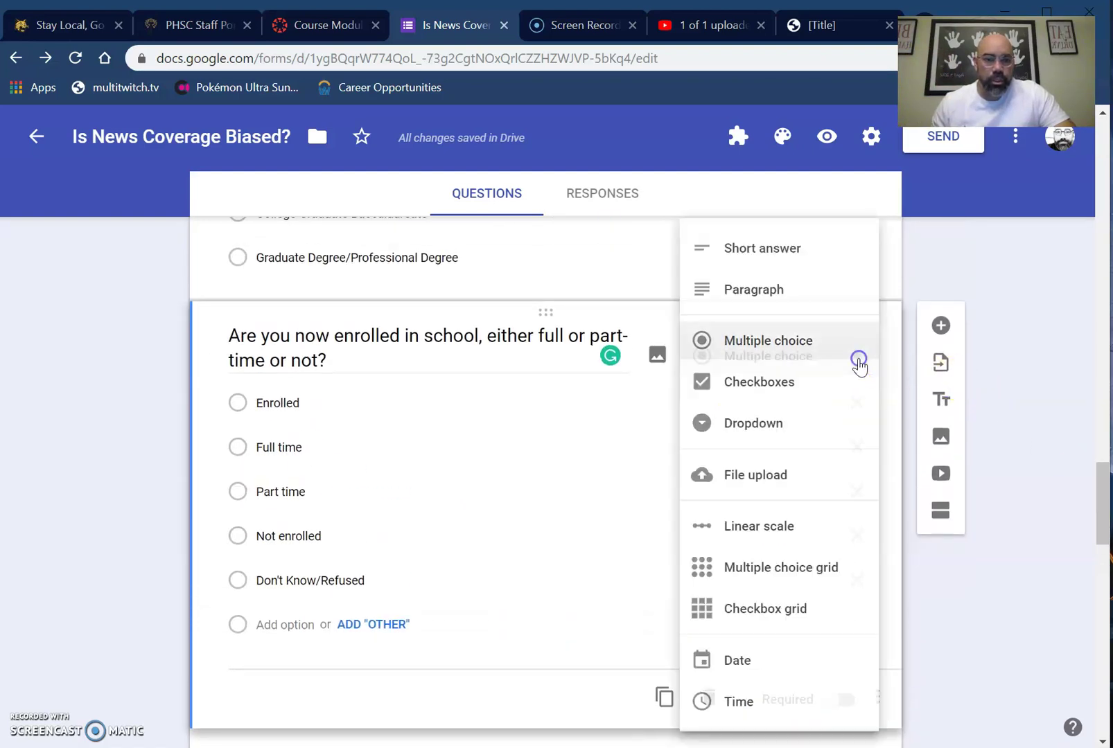
click(805, 382)
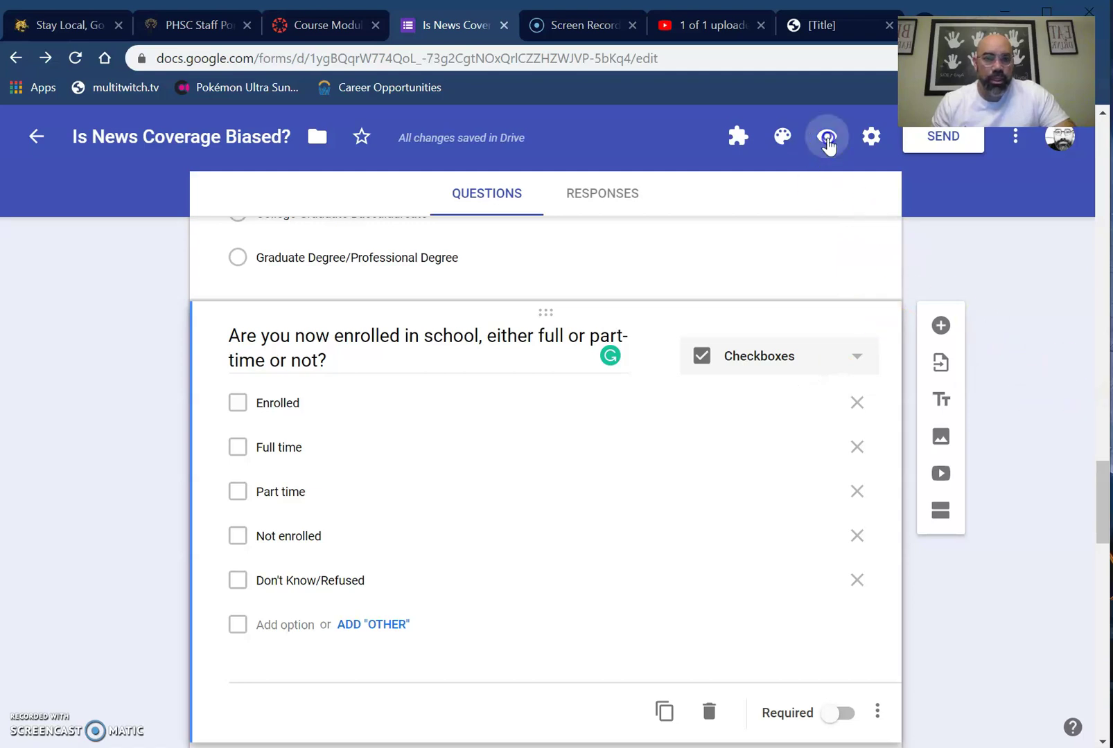
Step: In the form preview, tick both Enrolled and Part time on the enrollment question
click(826, 138)
scroll(789, 419, down, 3)
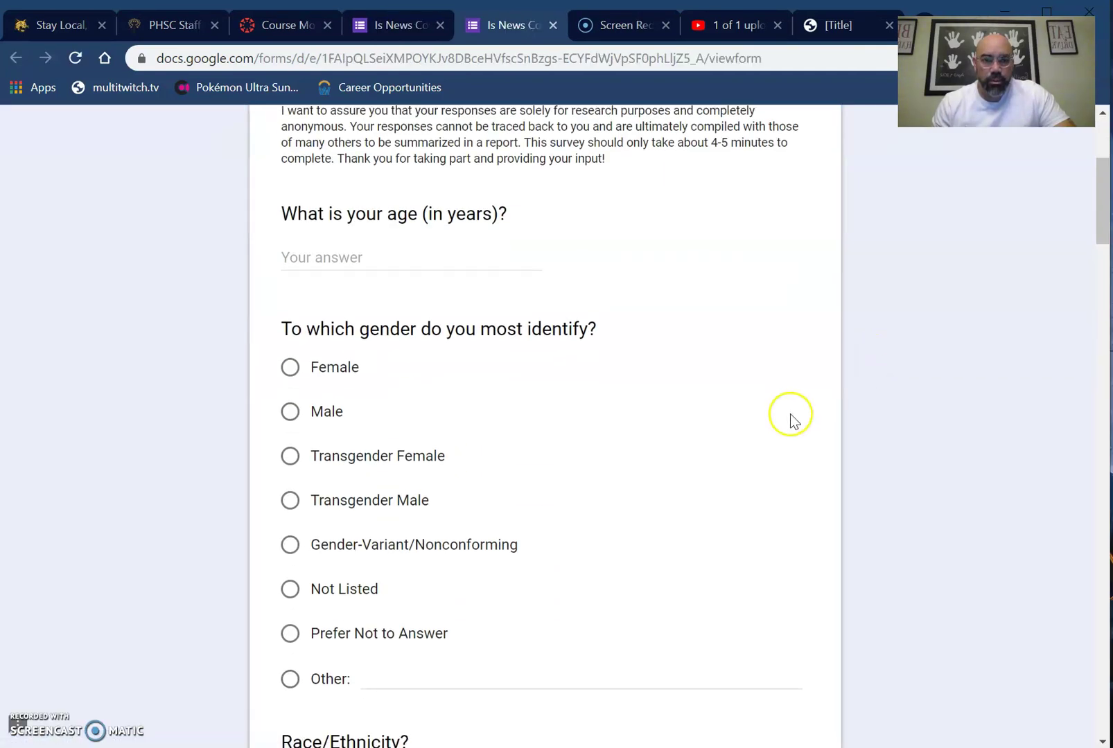
scroll(787, 418, down, 5)
scroll(786, 422, down, 7)
scroll(787, 418, down, 6)
scroll(787, 418, down, 2)
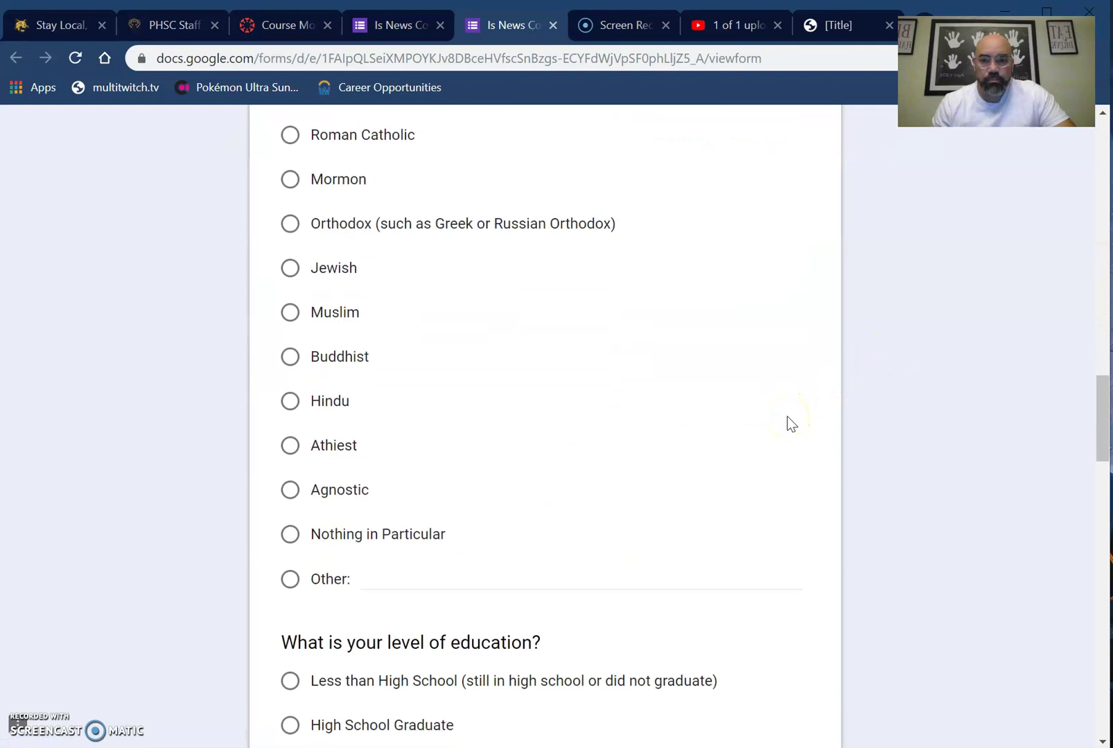
scroll(787, 418, down, 3)
scroll(787, 419, down, 4)
scroll(787, 418, down, 1)
scroll(787, 417, down, 1)
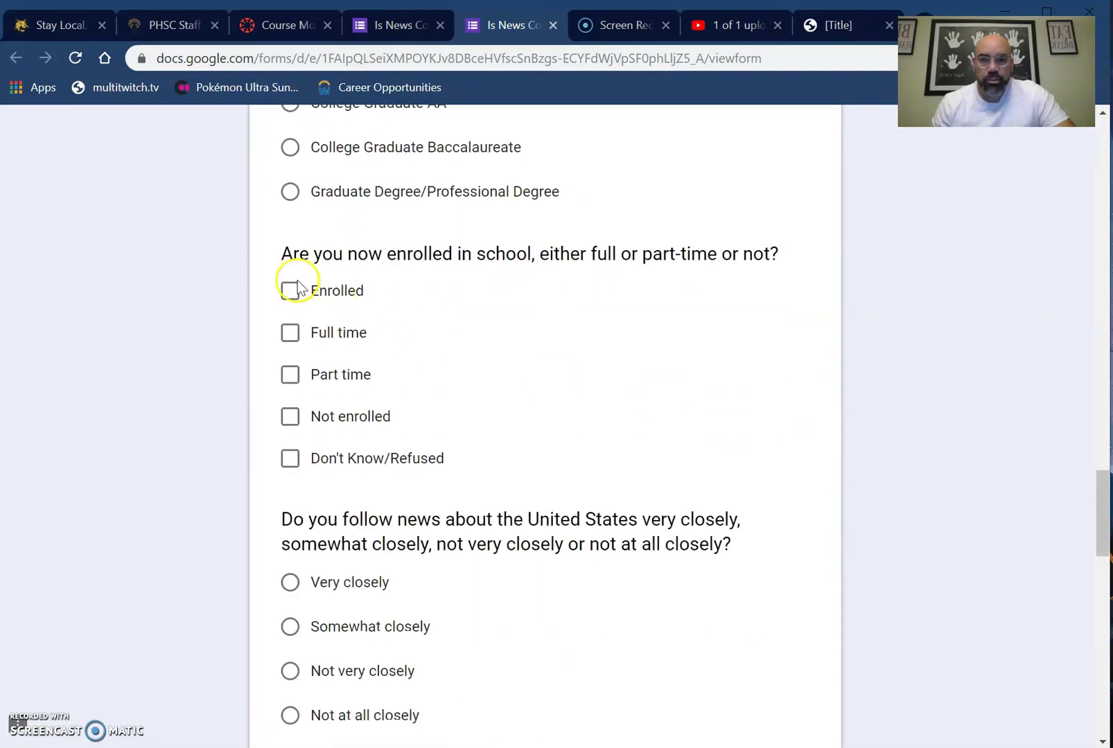
click(293, 294)
click(291, 375)
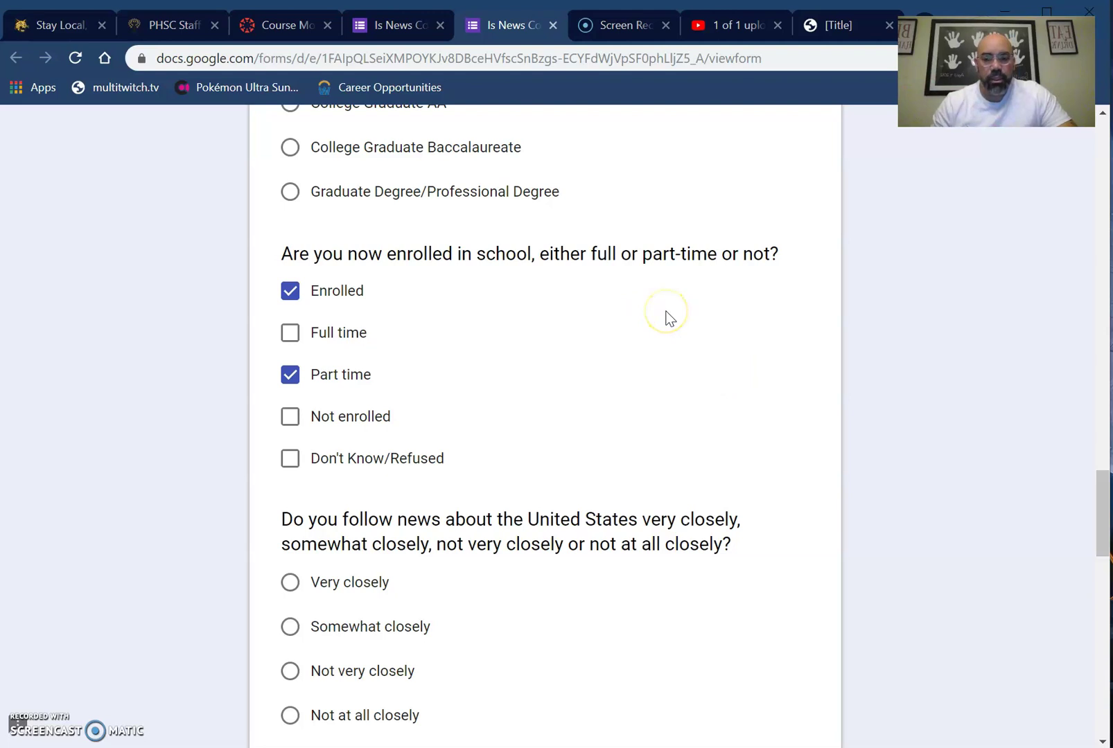
scroll(539, 241, up, 1)
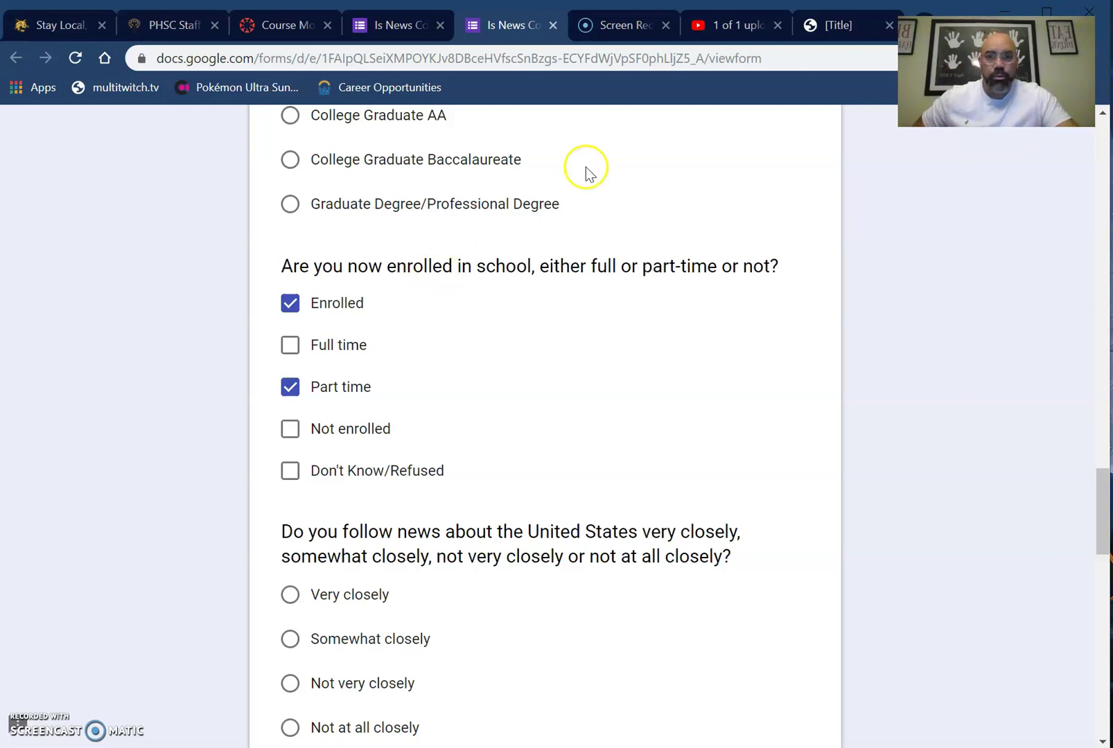
Step: Close and leave the preview, then view the responses overview showing zero responses
click(554, 25)
click(645, 164)
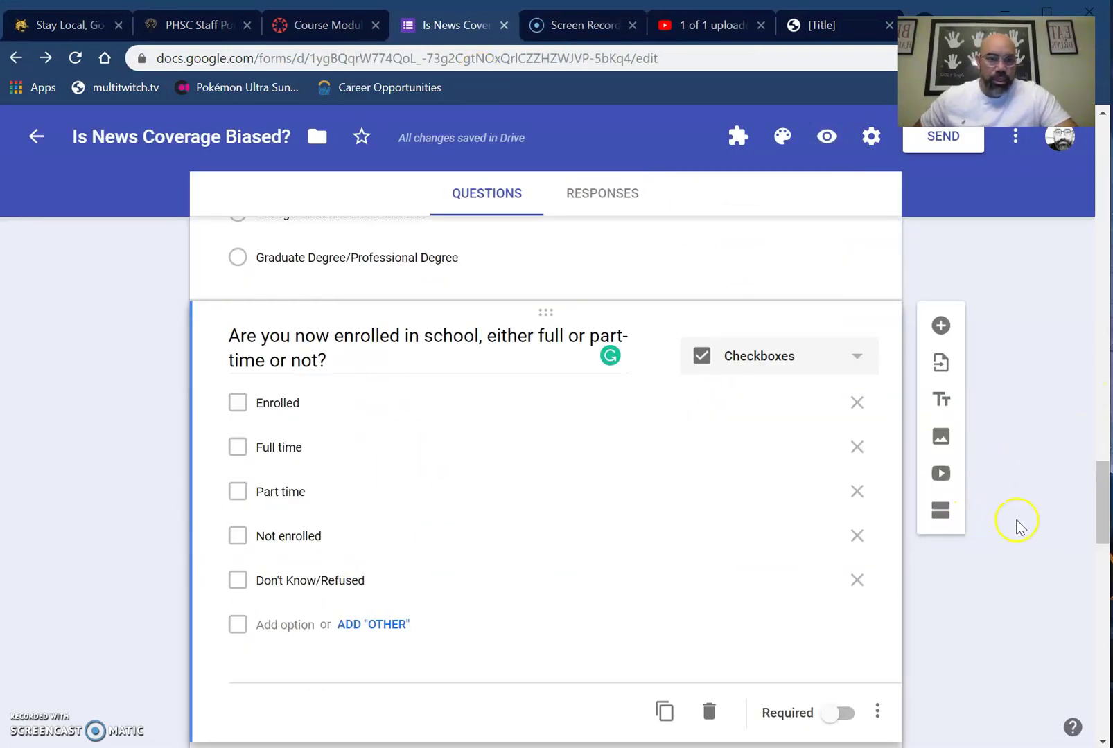
mouse_move(1104, 493)
mouse_down()
mouse_move(1106, 515)
mouse_move(1103, 503)
mouse_up()
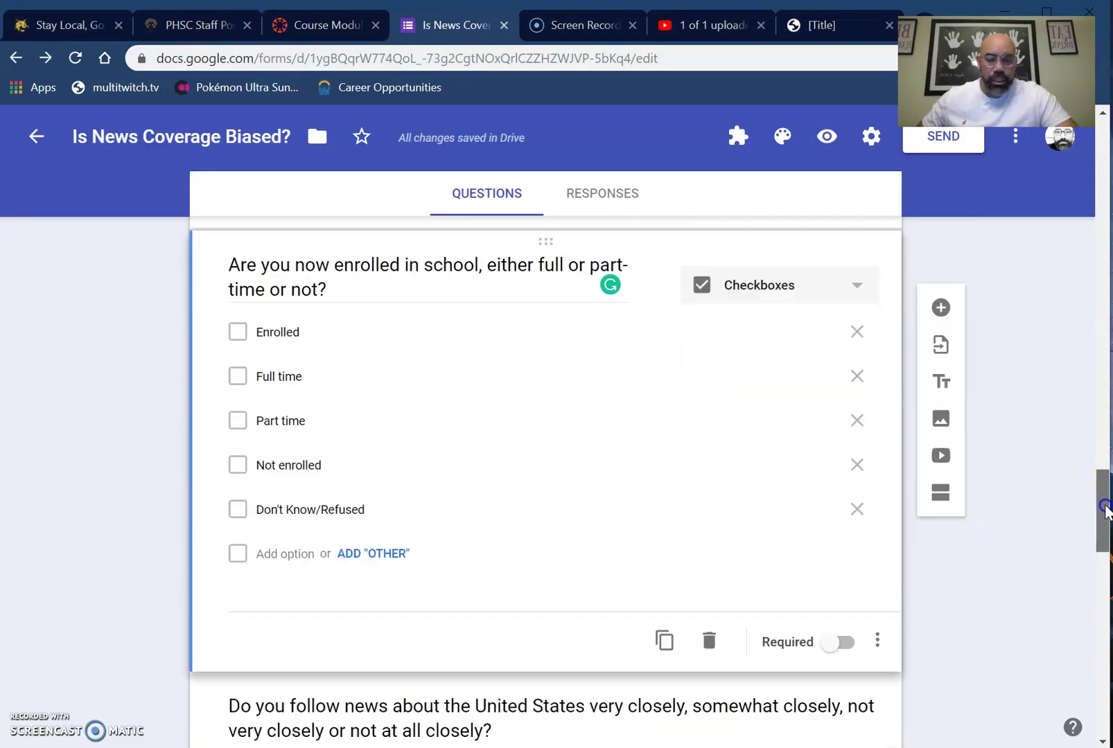
click(600, 197)
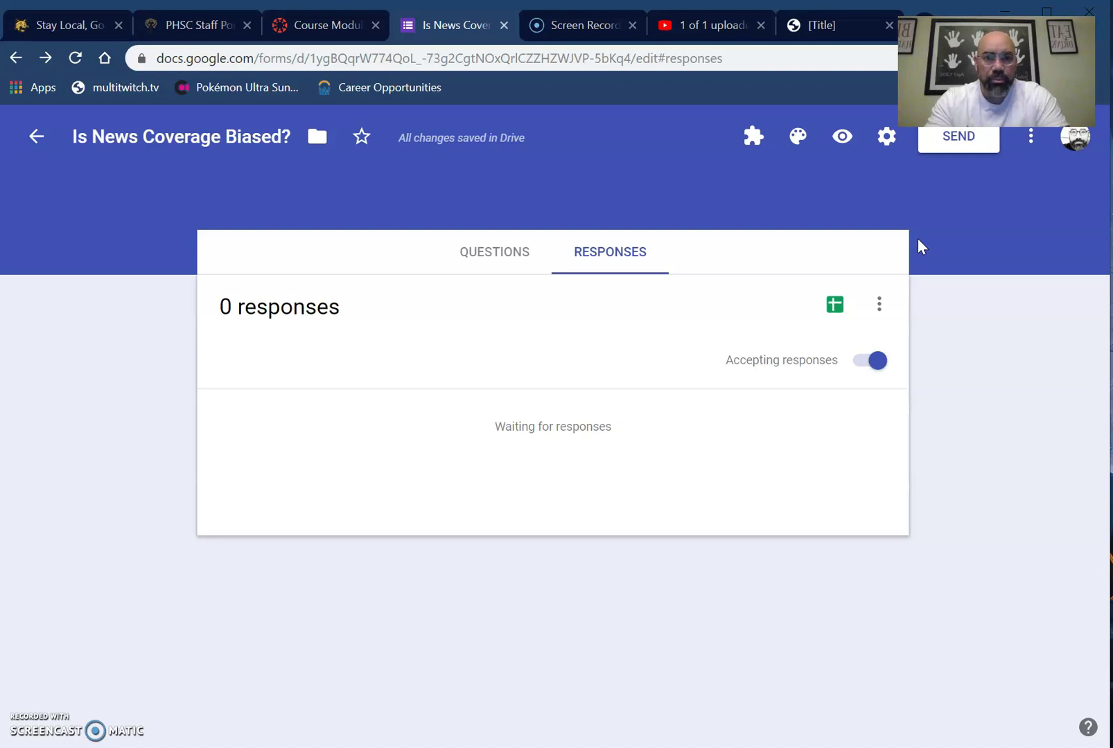
click(939, 244)
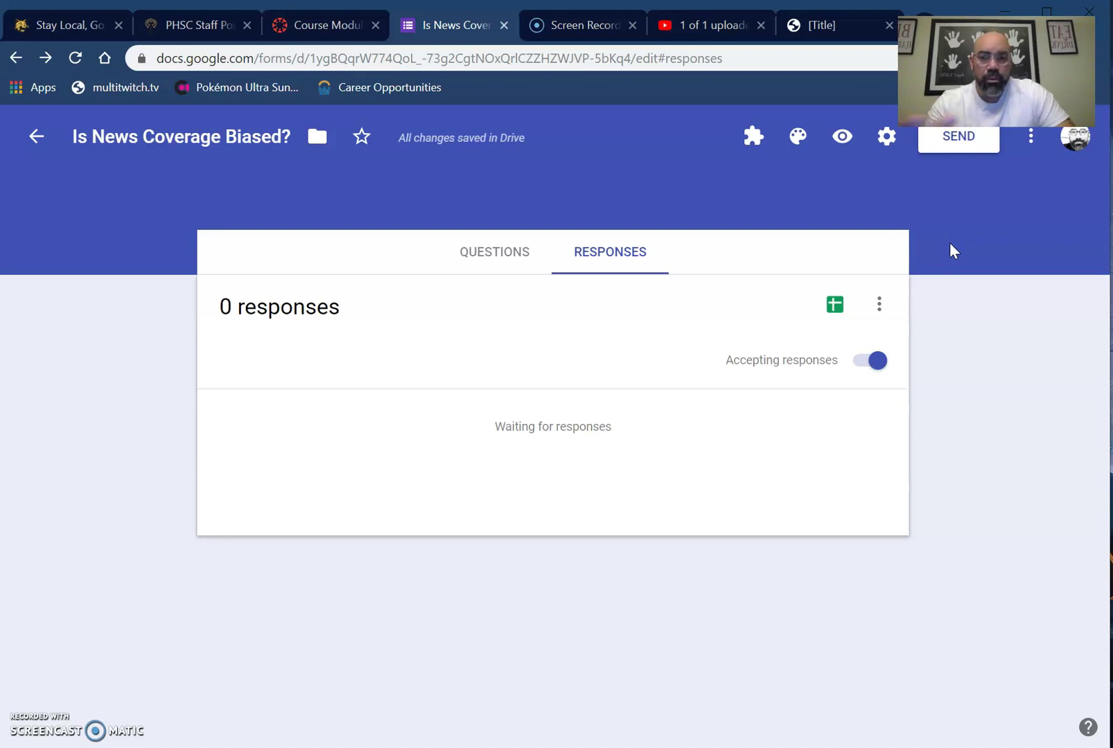
click(953, 251)
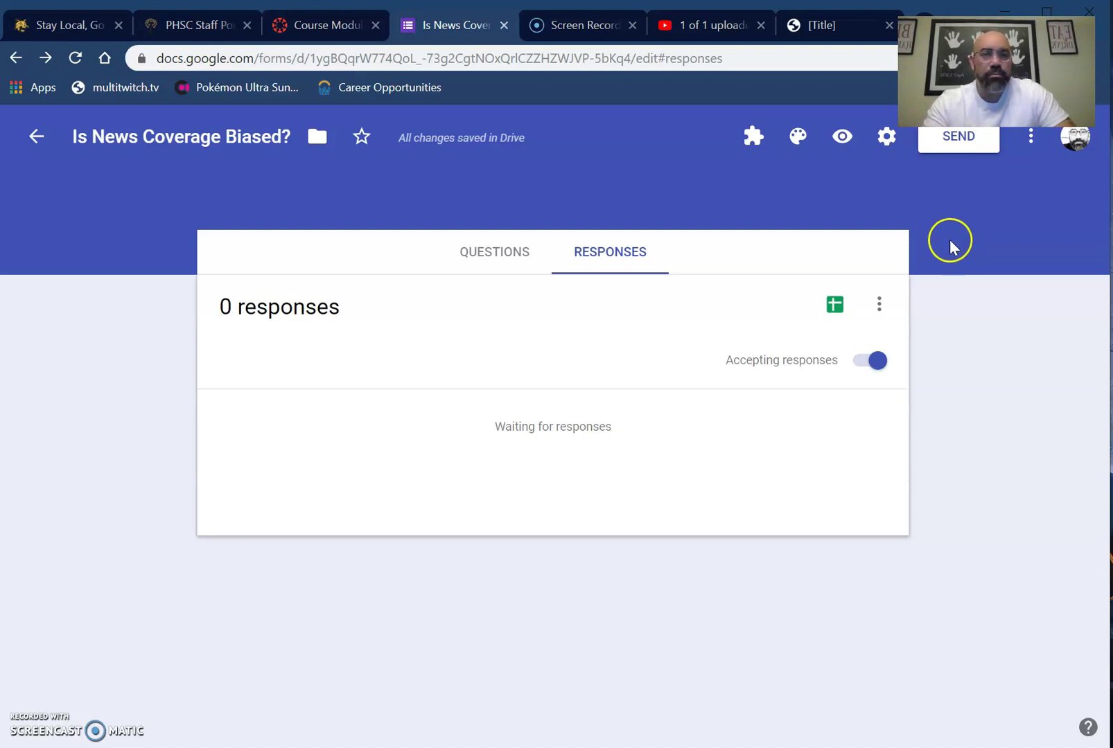